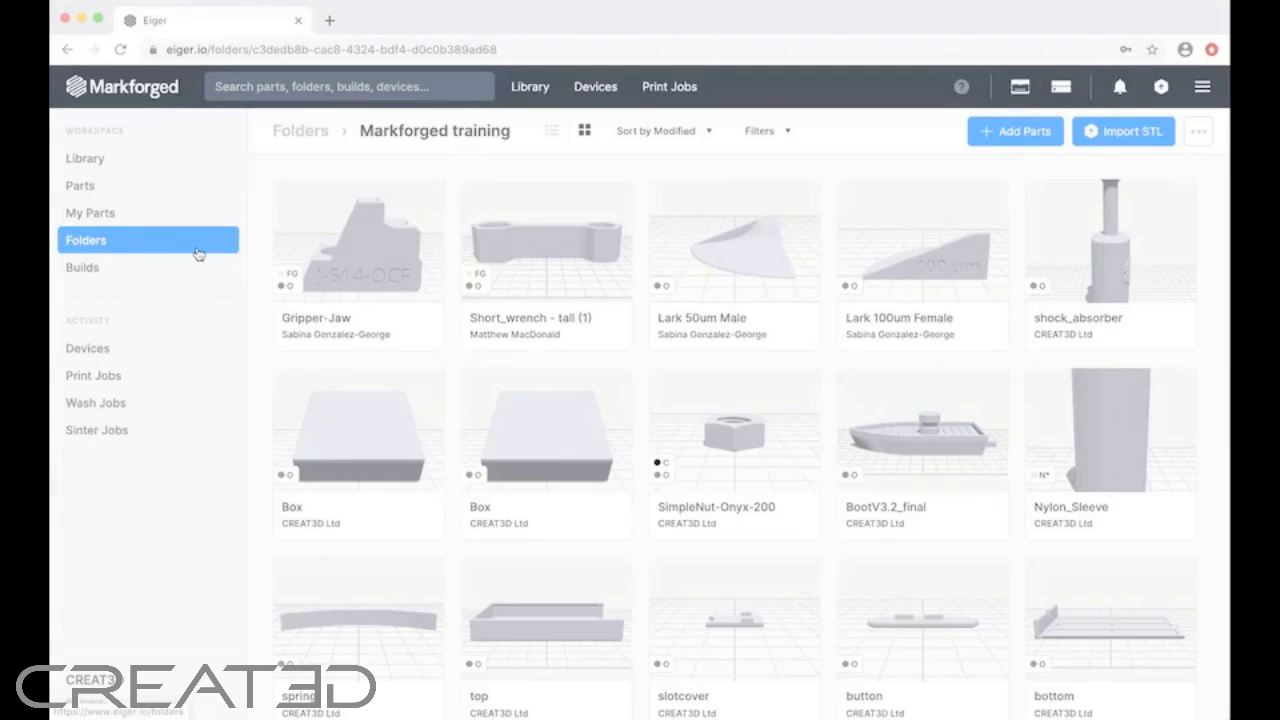
Open the Gripper-Jaw part from the Markforged training folder and inspect its model from another angle.
left_click(381, 277)
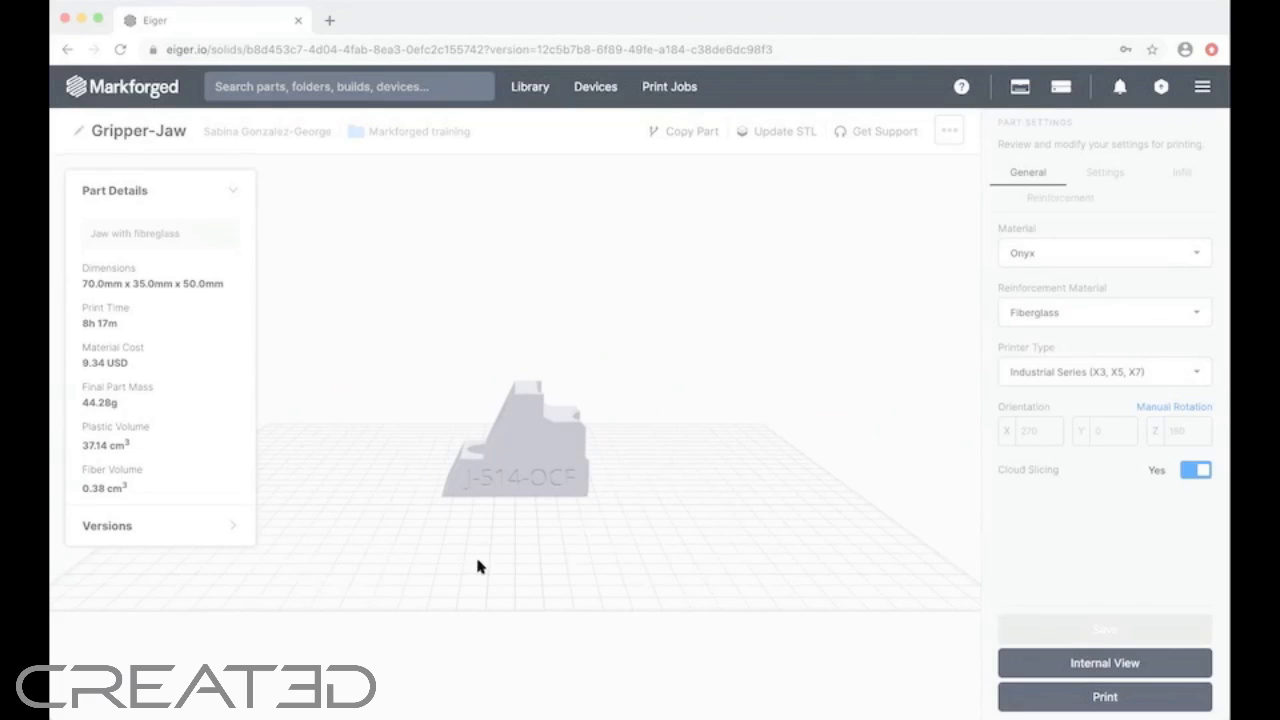
mouse_move(622, 512)
left_mouse_down()
mouse_move(731, 540)
mouse_move(626, 529)
mouse_move(626, 511)
left_mouse_up()
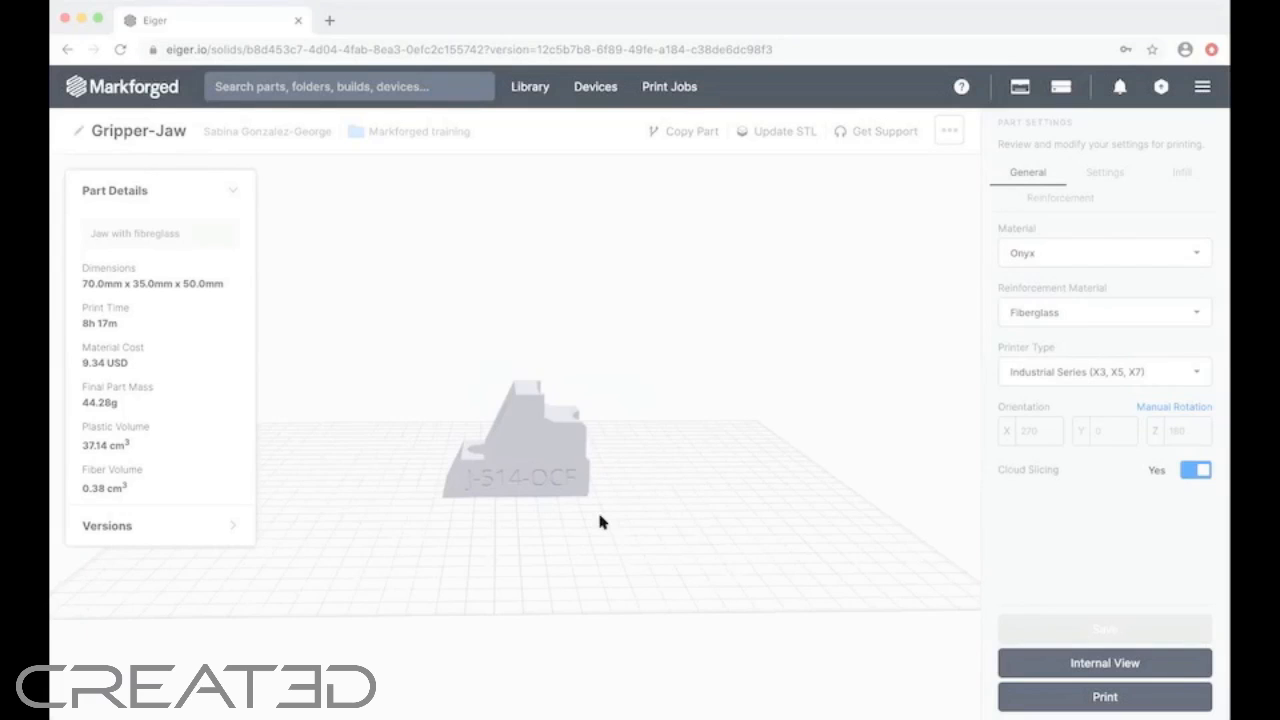
left_click_drag(600, 521, 749, 509)
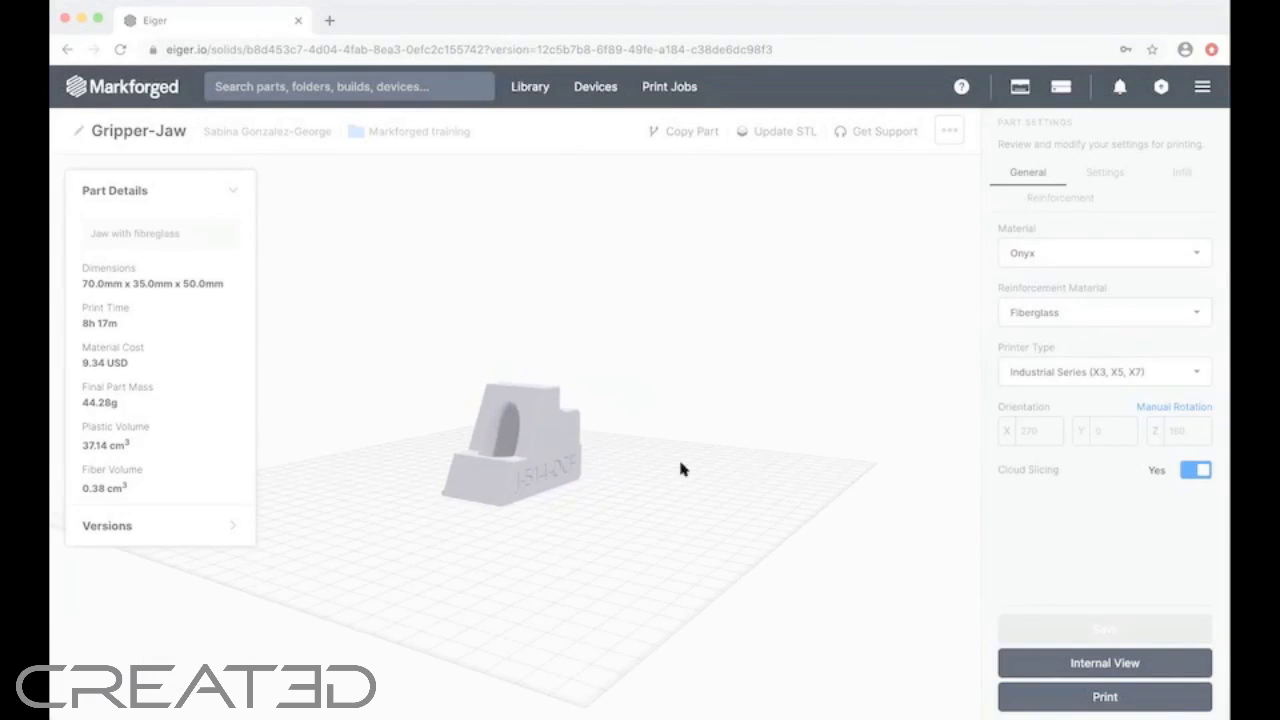
Try laying the gripper jaw on a different face and return it to its original orientation.
left_click(1157, 408)
left_click(564, 457)
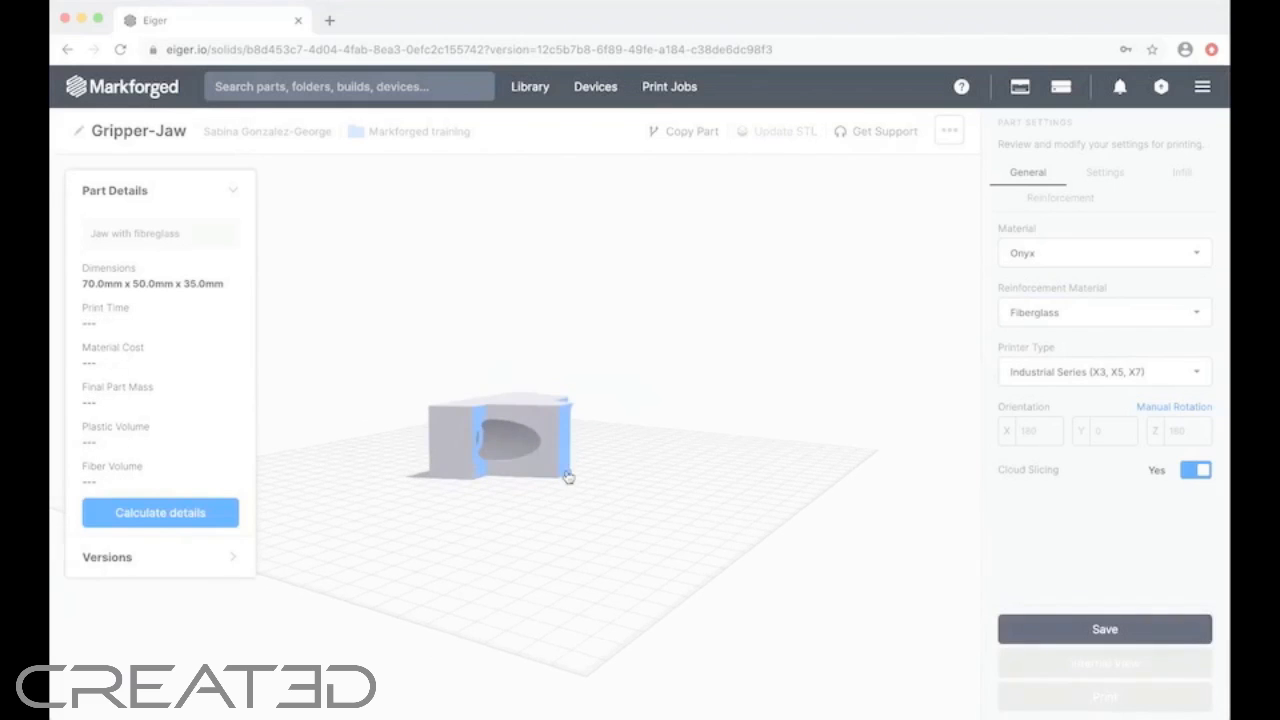
left_click(461, 460)
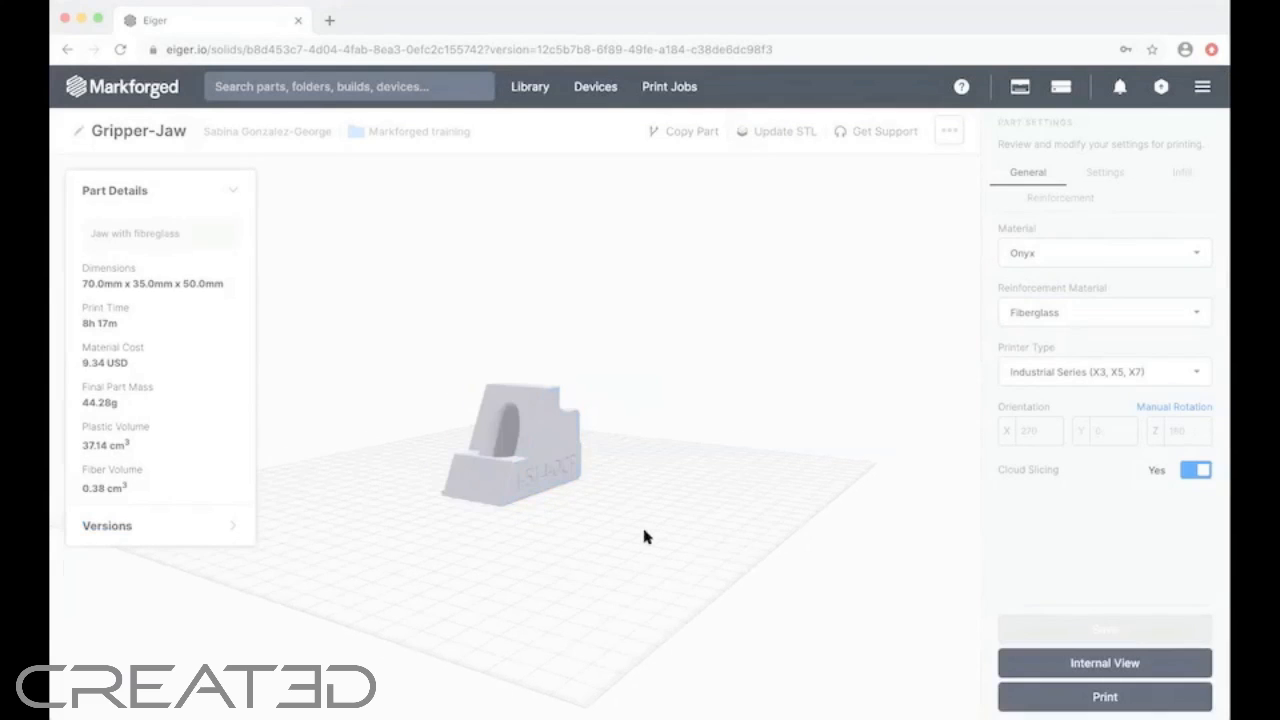
left_click_drag(643, 530, 490, 520)
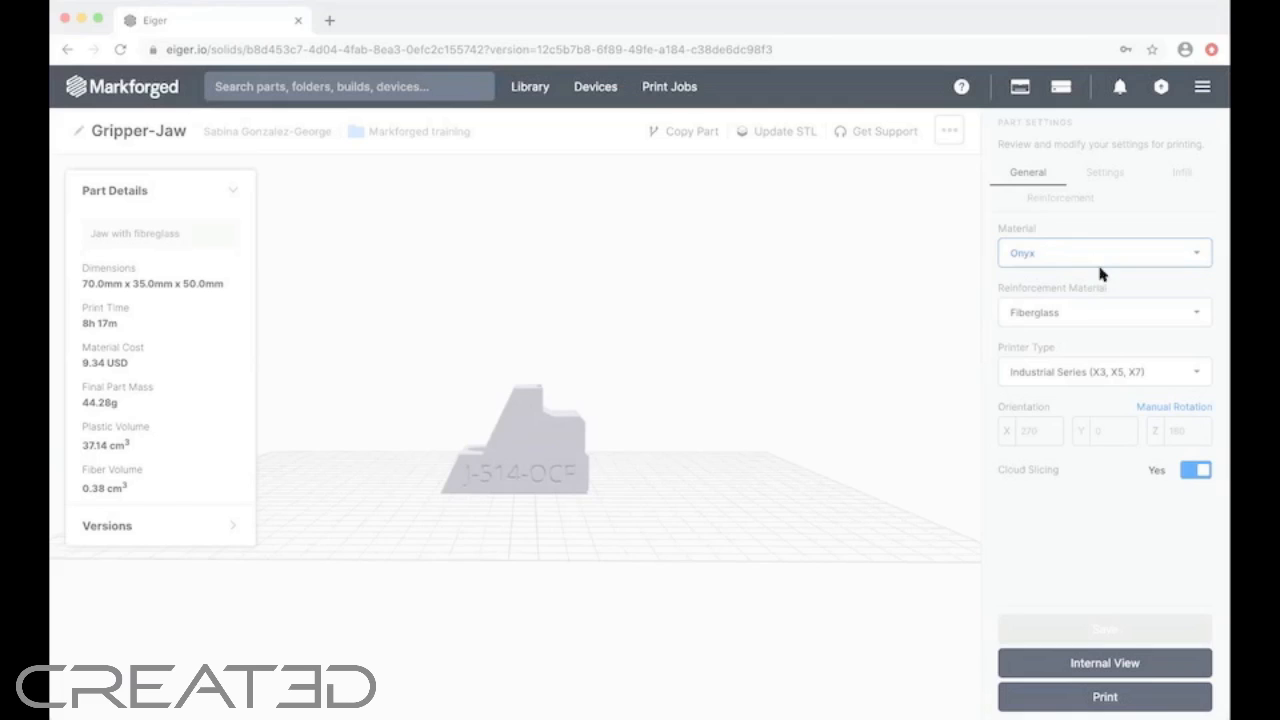
Review the available choices for the part's material, reinforcement material and printer type.
left_click(1163, 254)
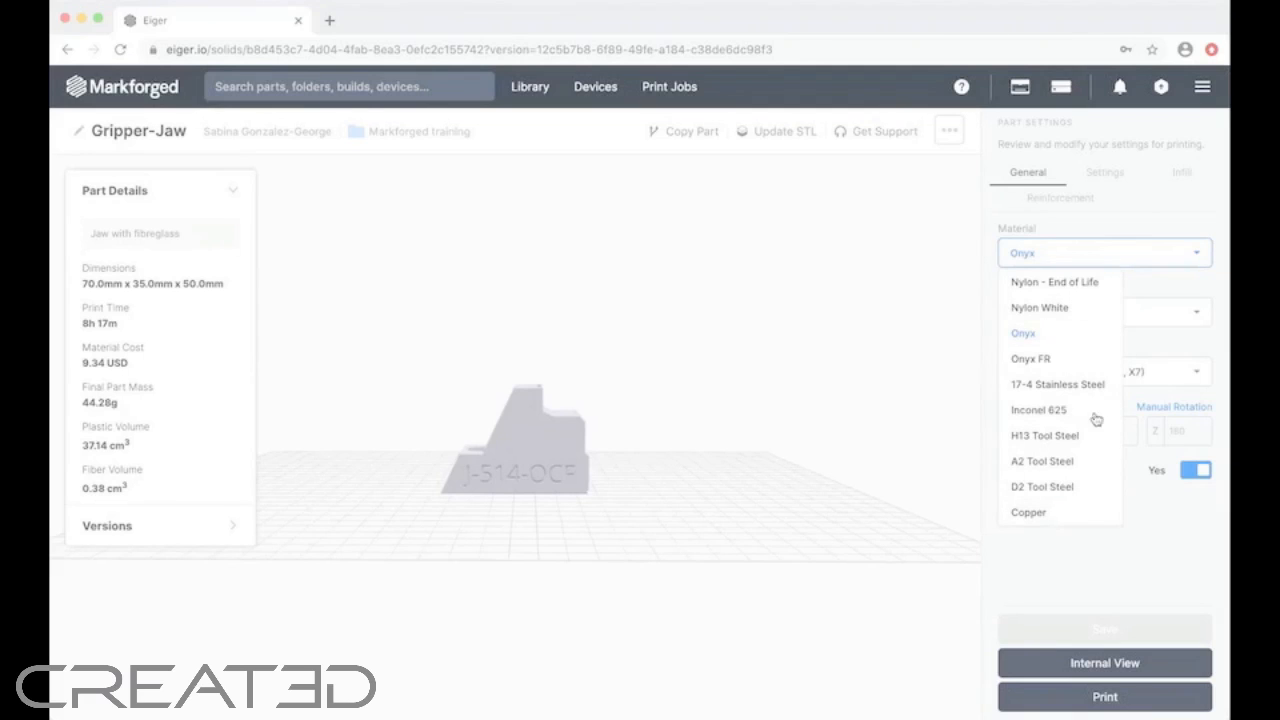
left_click(1167, 288)
left_click(1150, 312)
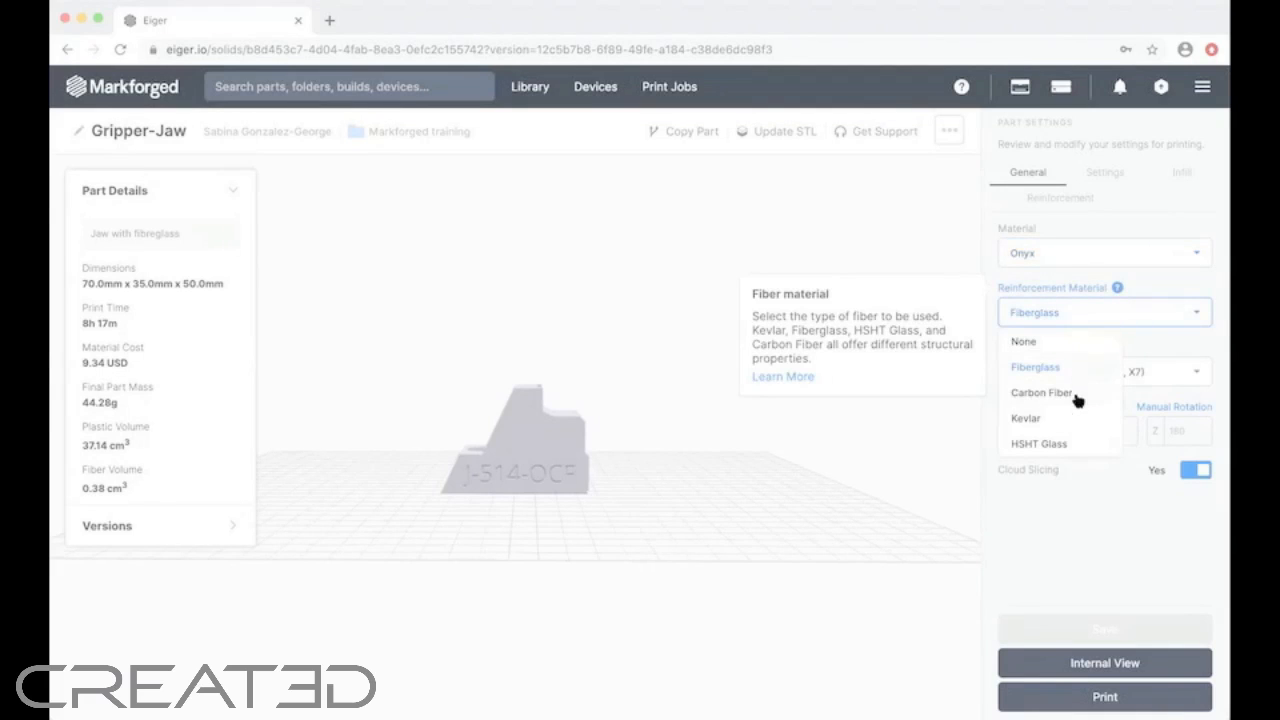
left_click(1096, 494)
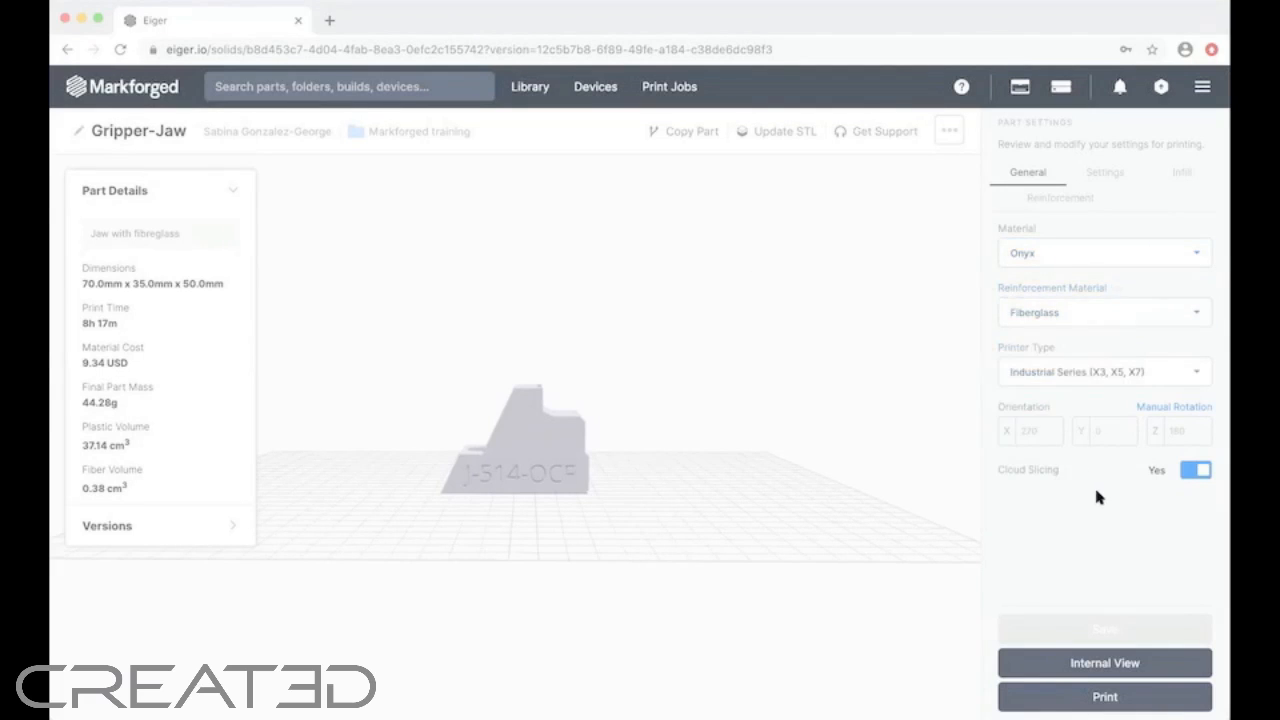
left_click(1147, 383)
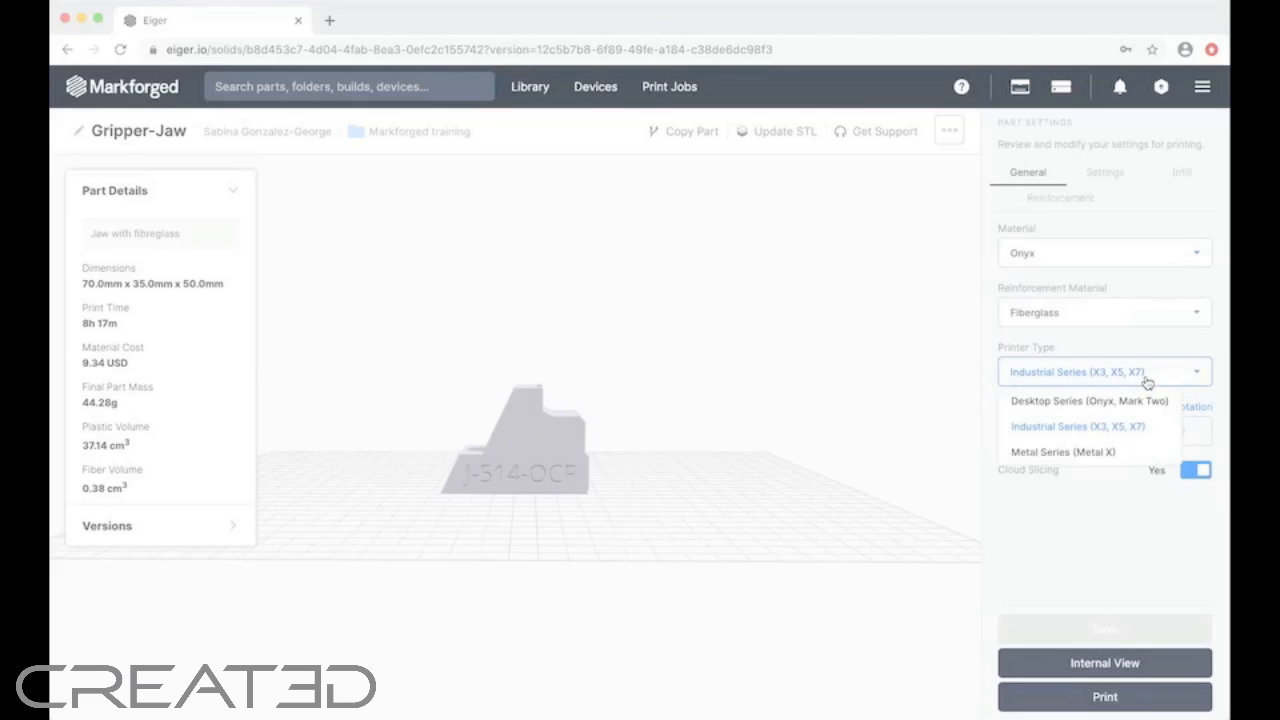
left_click(1069, 535)
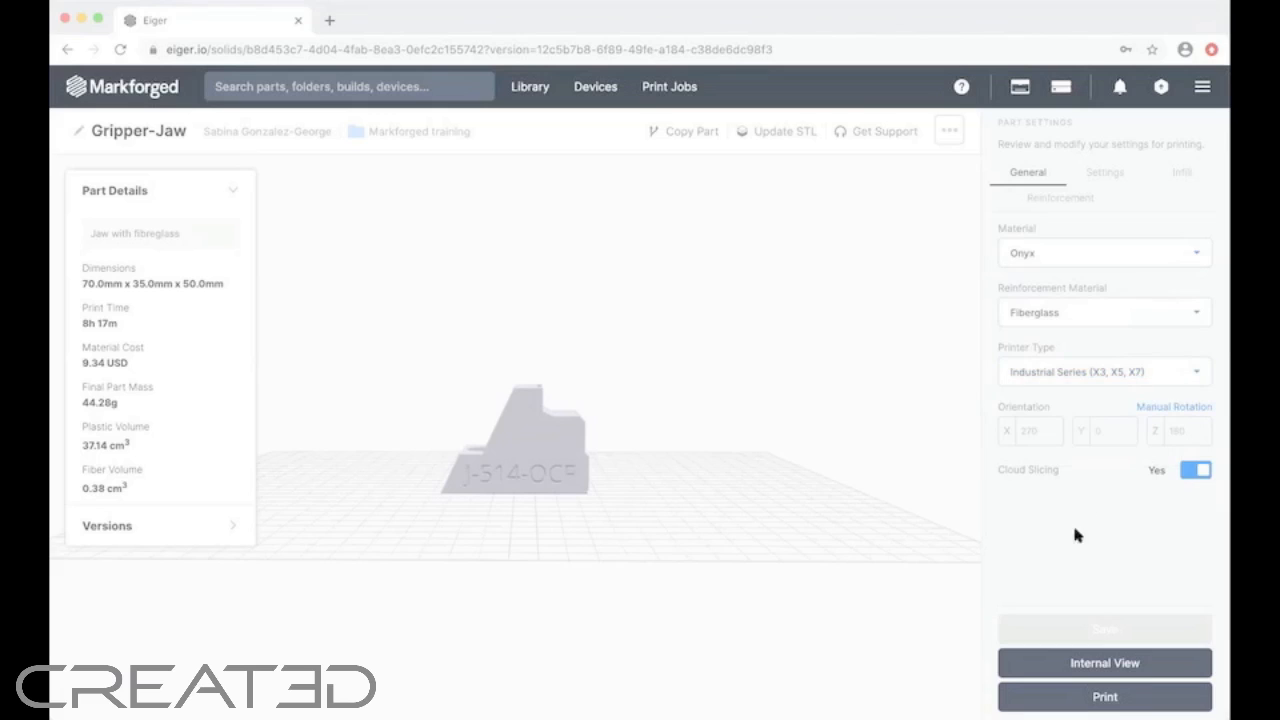
Examine the part's print settings, including layer height, supports and brim, and read the help on original units.
left_click(1115, 175)
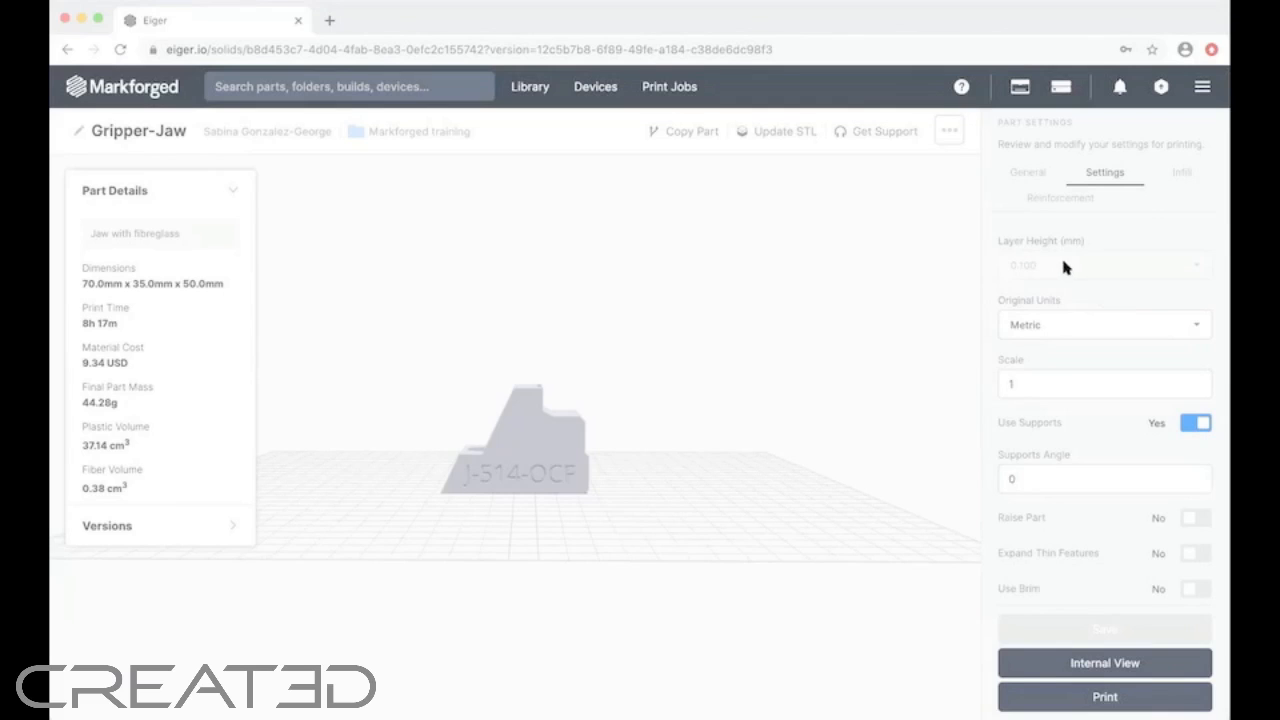
left_click(1082, 320)
left_click(1100, 289)
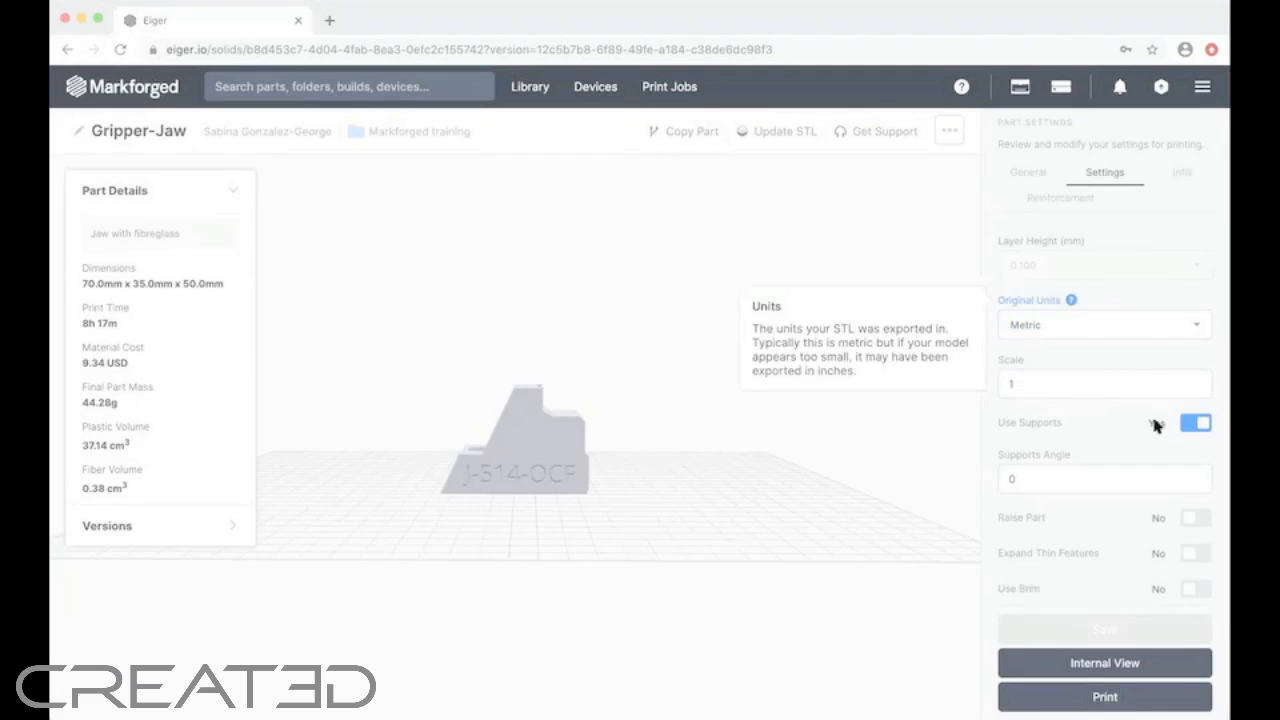
scroll(1152, 437, "down", 3)
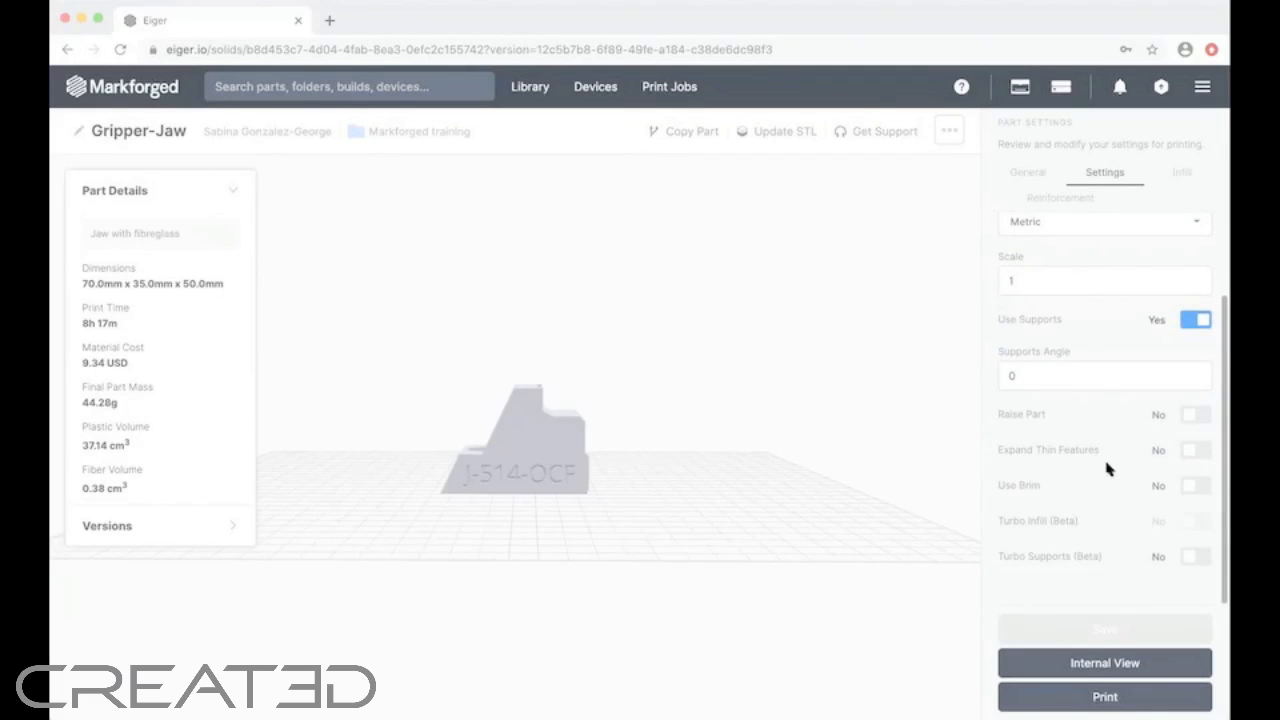
scroll(1103, 345, "up", 3)
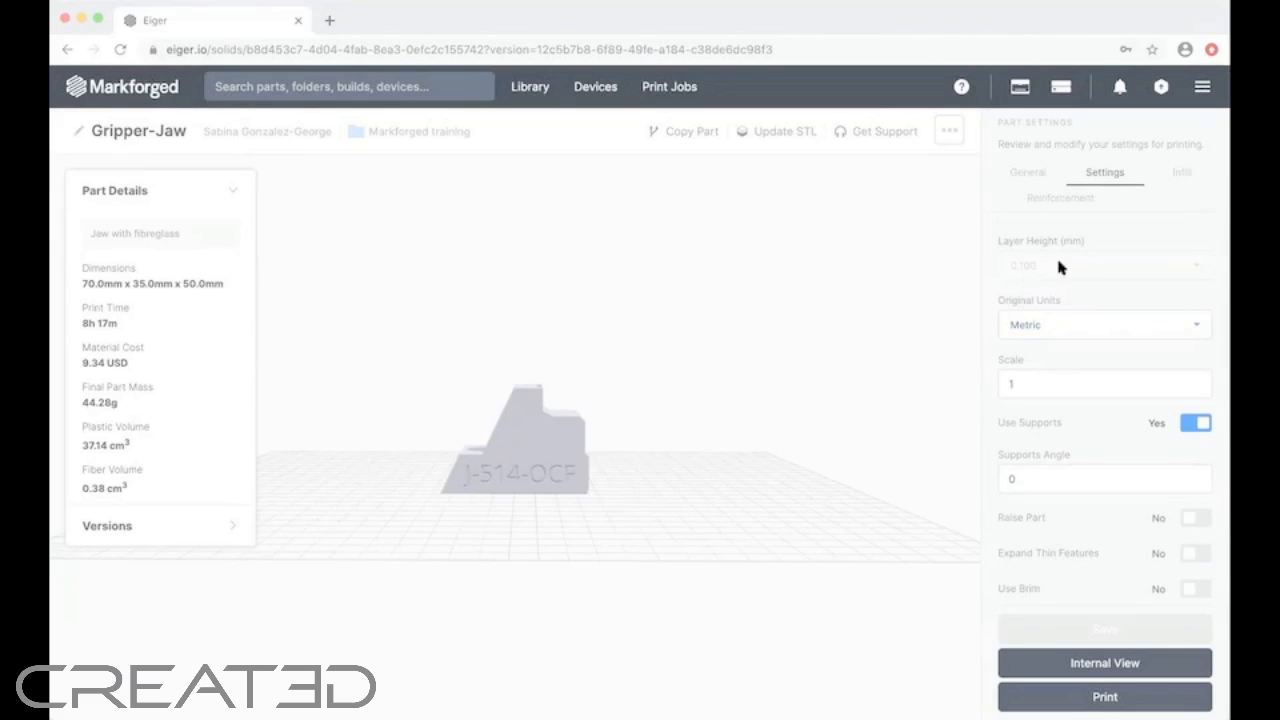
scroll(1072, 300, "down", 1)
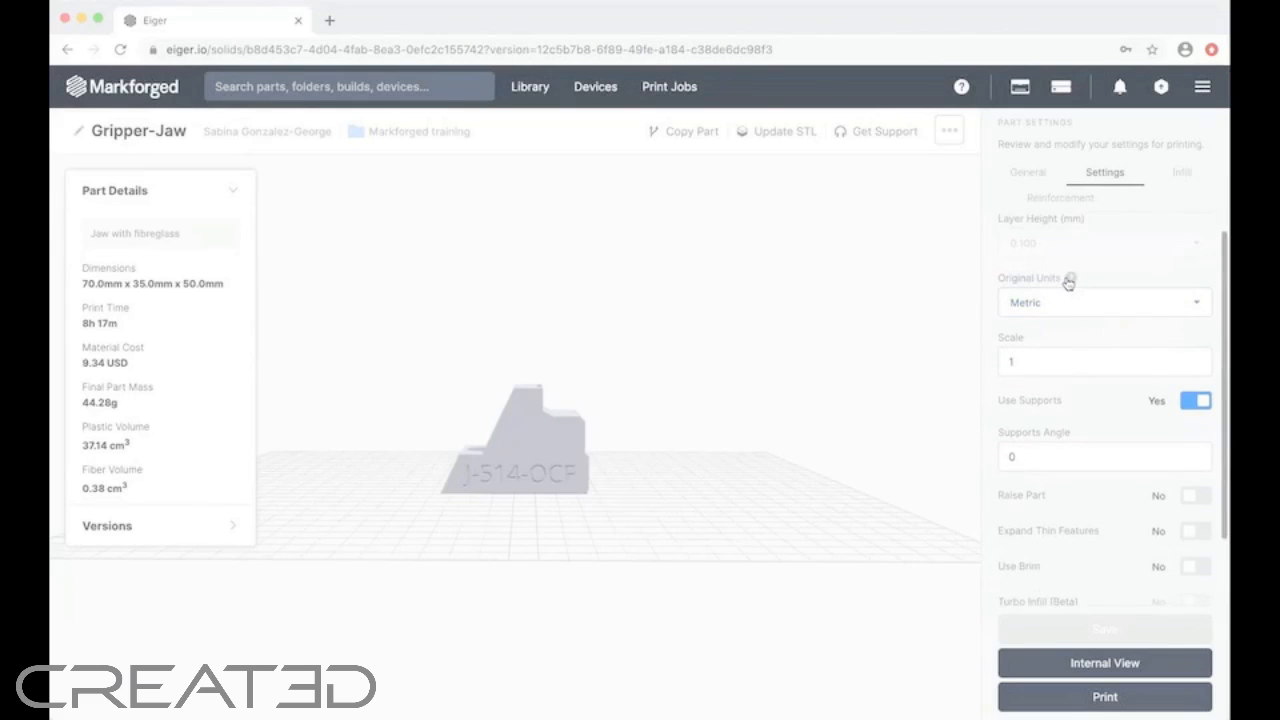
mouse_move(1071, 280)
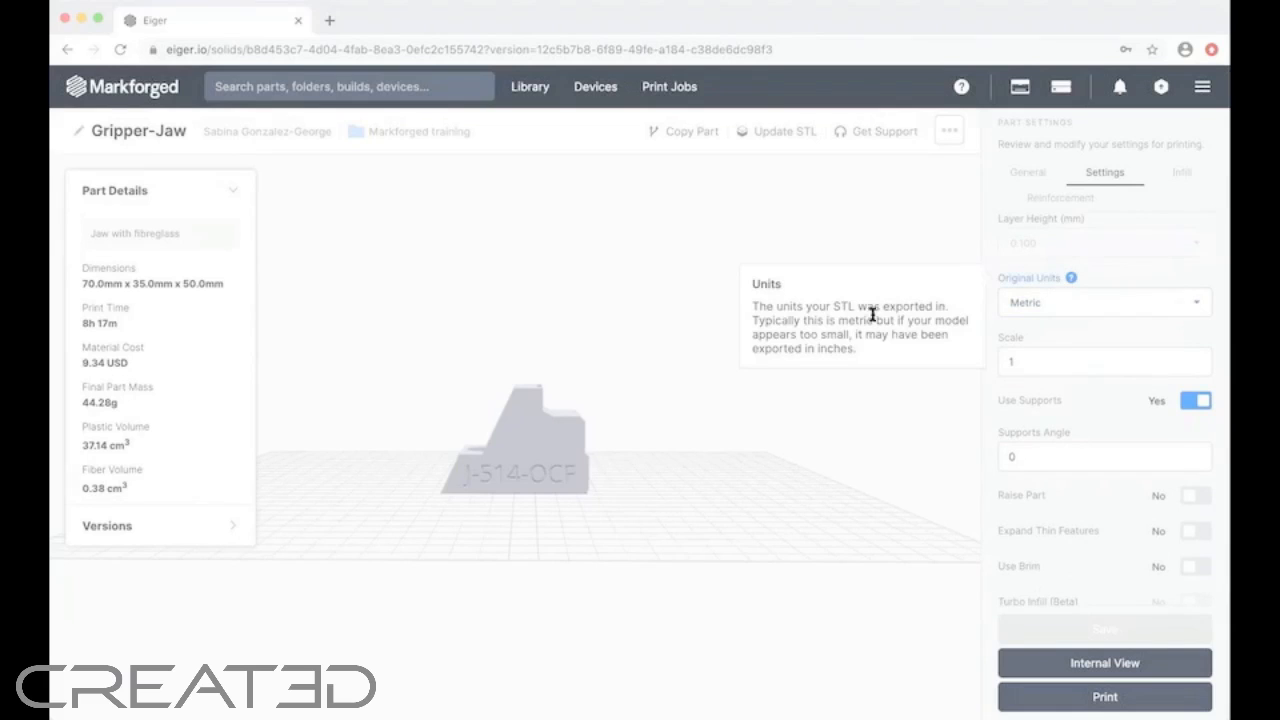
Review the infill settings and the available fill patterns for the part.
left_click(1181, 174)
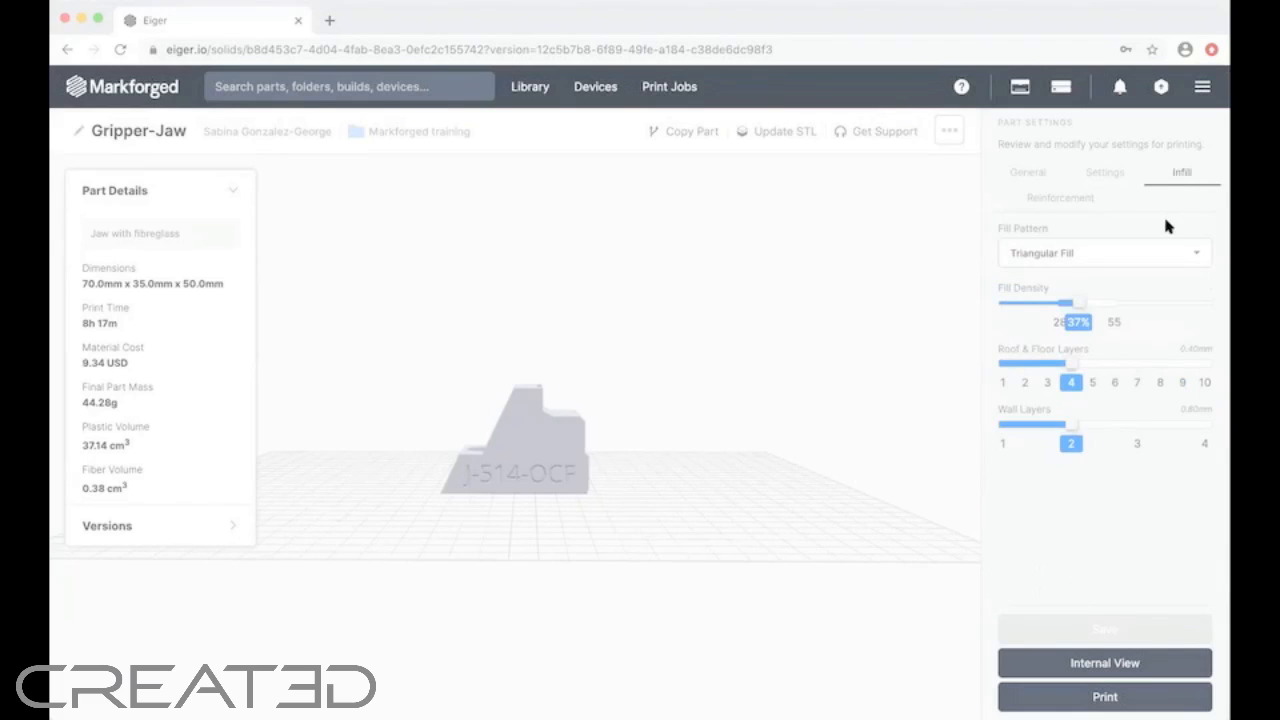
left_click(1153, 254)
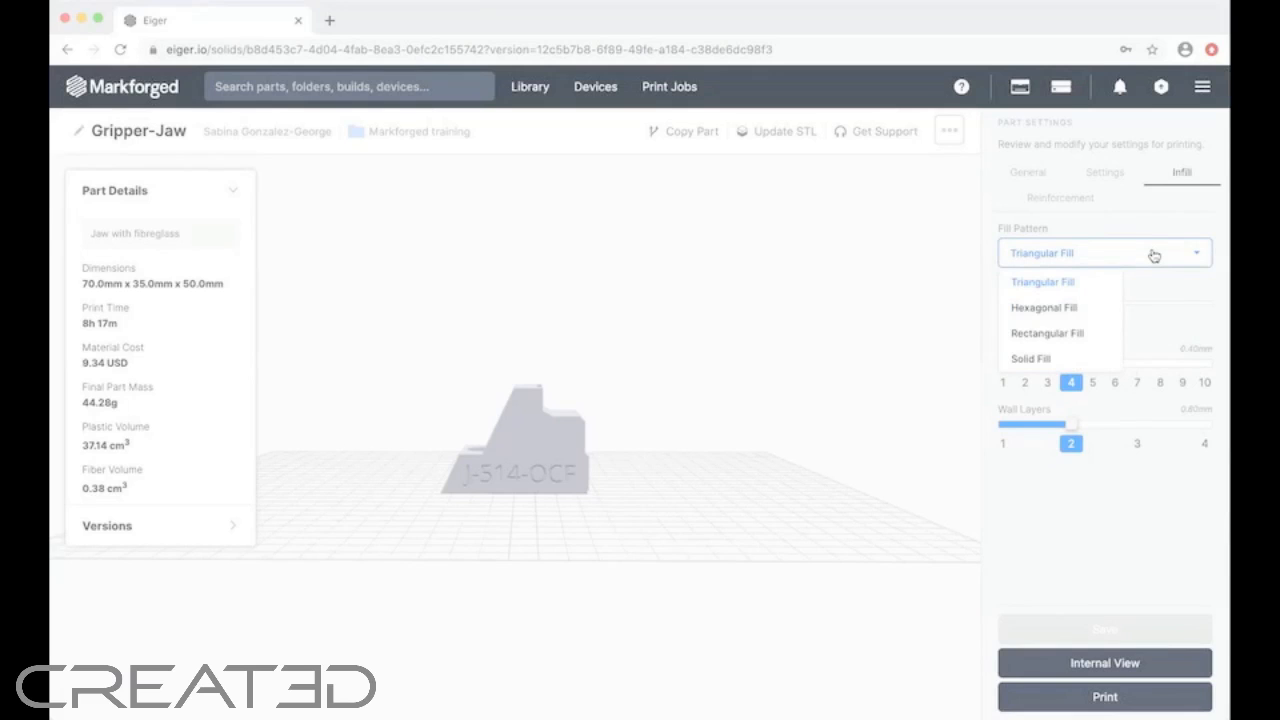
left_click(1170, 263)
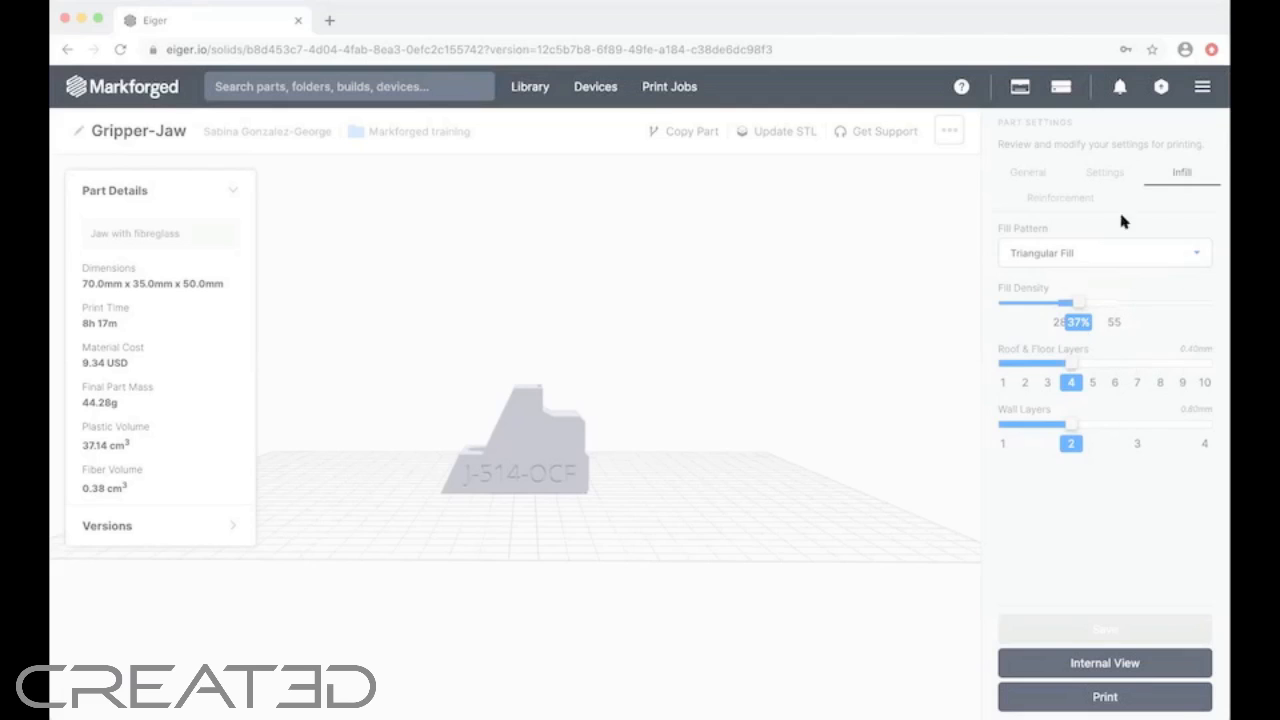
Examine the part's fiber reinforcement settings and the available fiber fill types.
left_click(1077, 202)
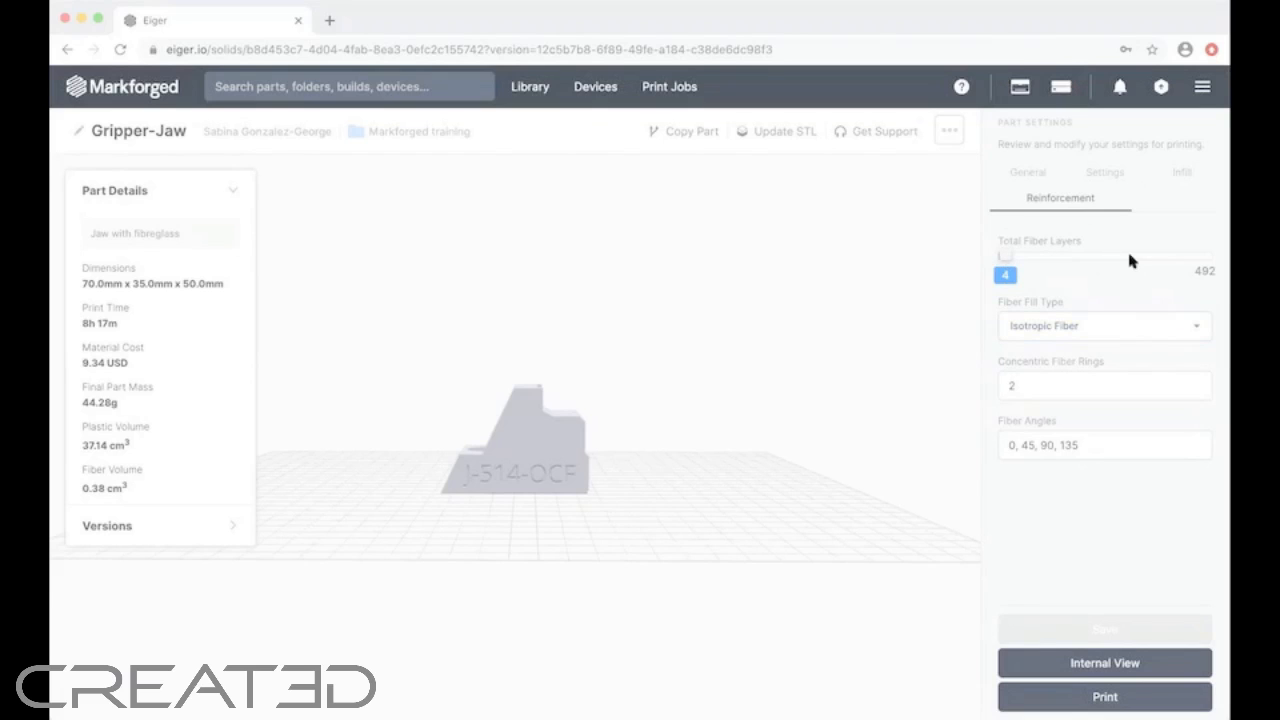
left_click(1113, 329)
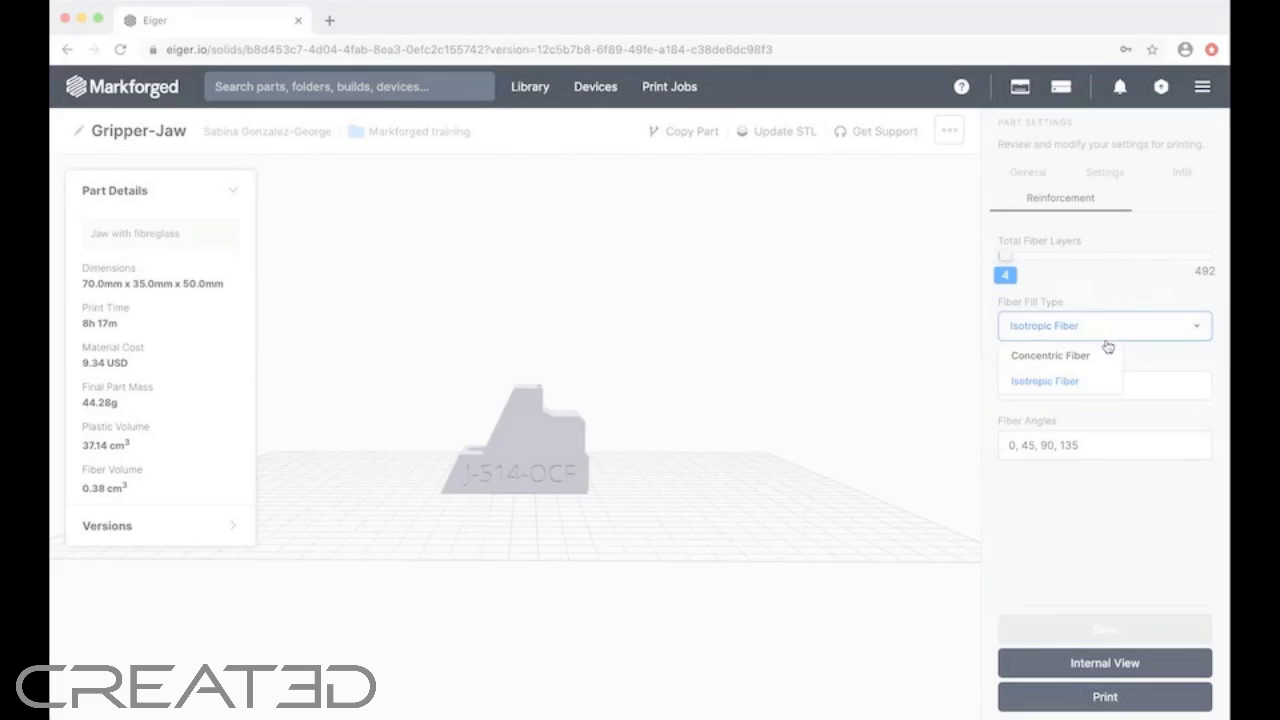
left_click(1126, 293)
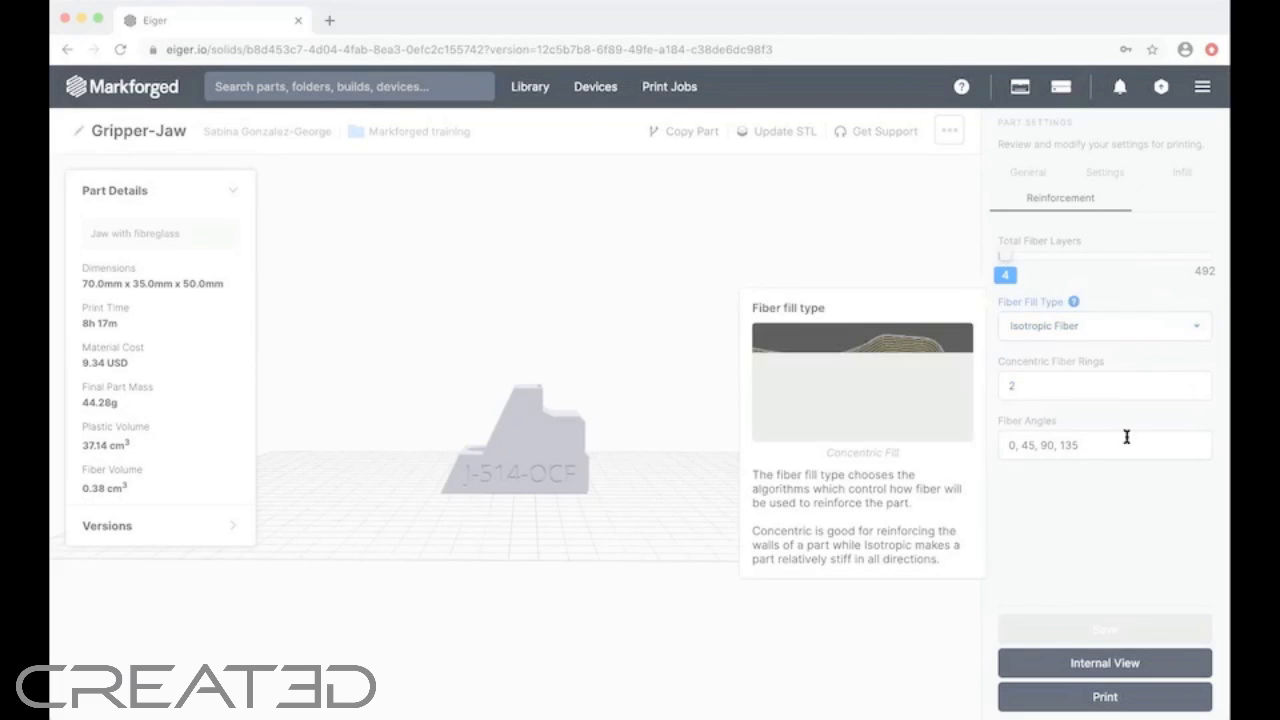
left_click(1122, 487)
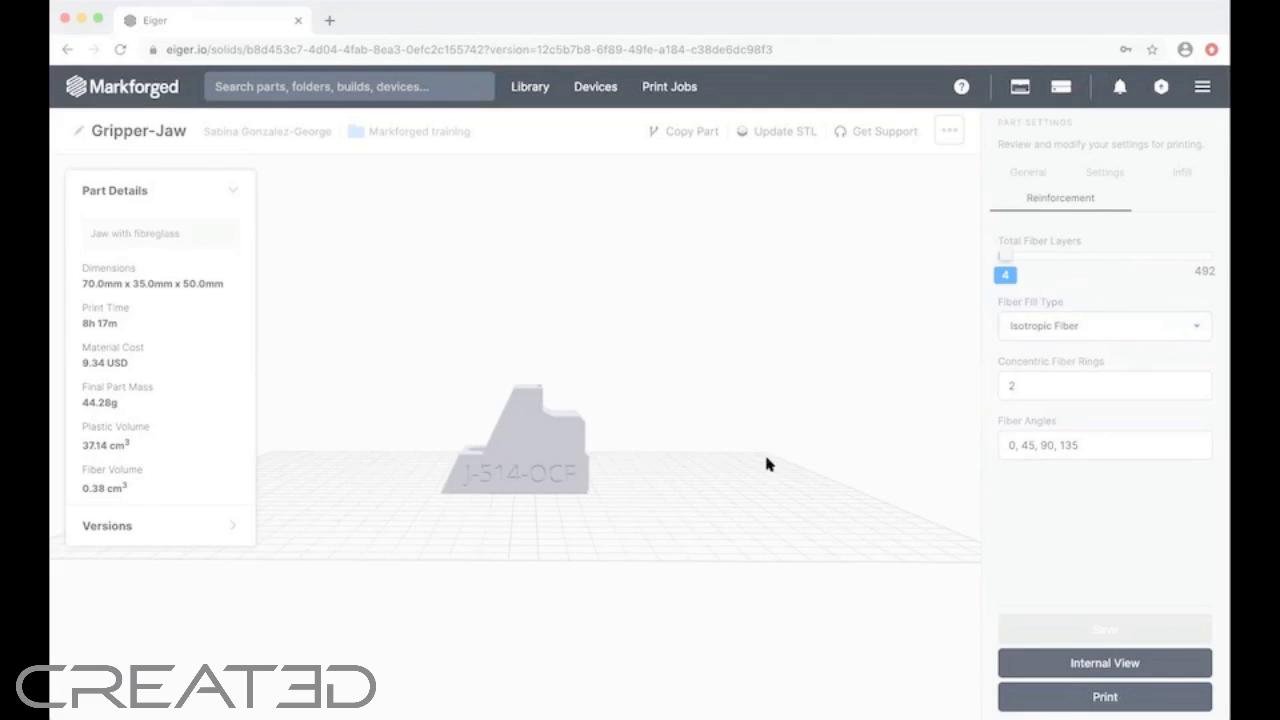
Inspect the part's internal view in 3D and its sliced layers in 2D, including layers 5, 464 and 241, and return to the part view.
left_click(1059, 664)
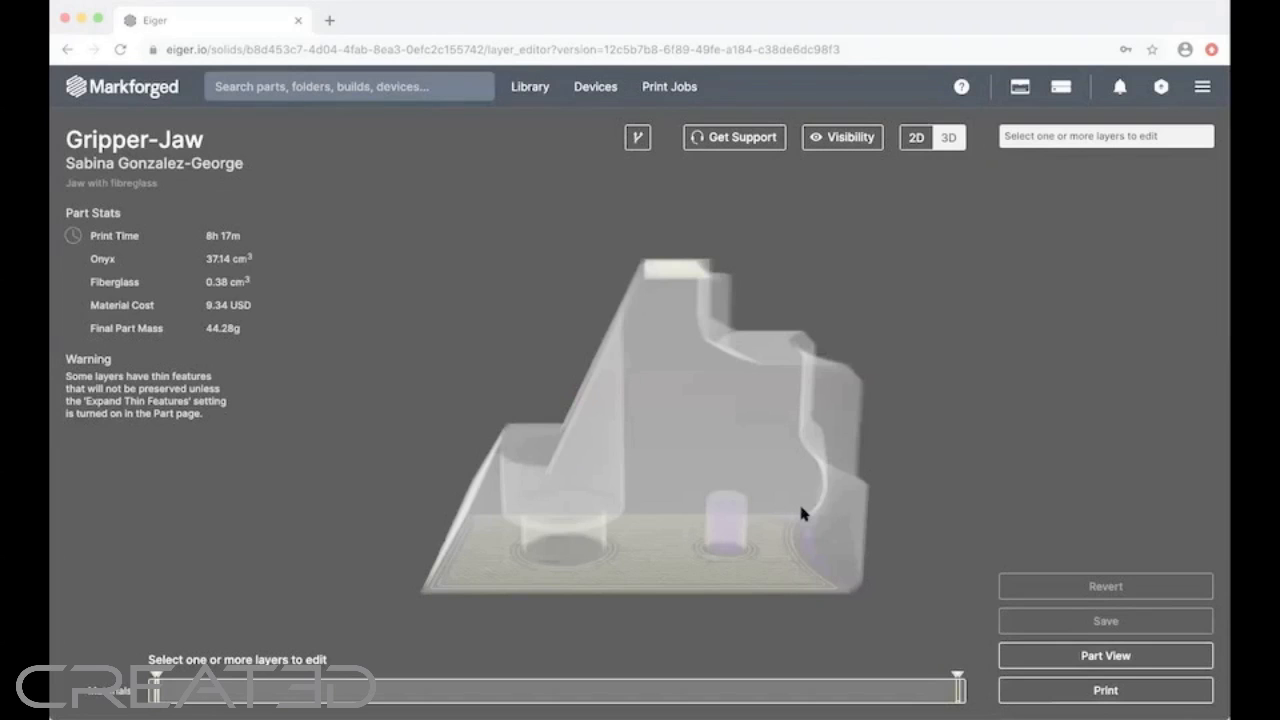
mouse_move(883, 454)
left_mouse_down()
mouse_move(880, 540)
mouse_move(891, 451)
mouse_move(831, 426)
mouse_move(780, 460)
mouse_move(898, 439)
left_mouse_up()
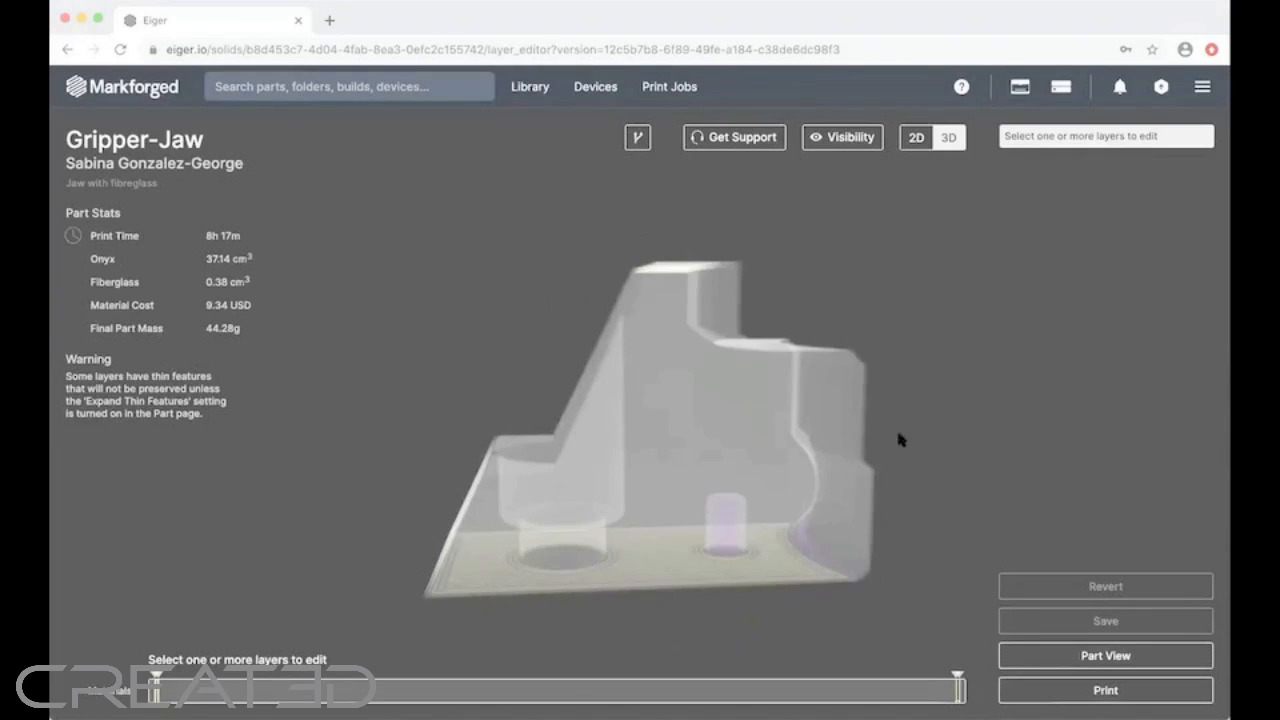
left_click(916, 138)
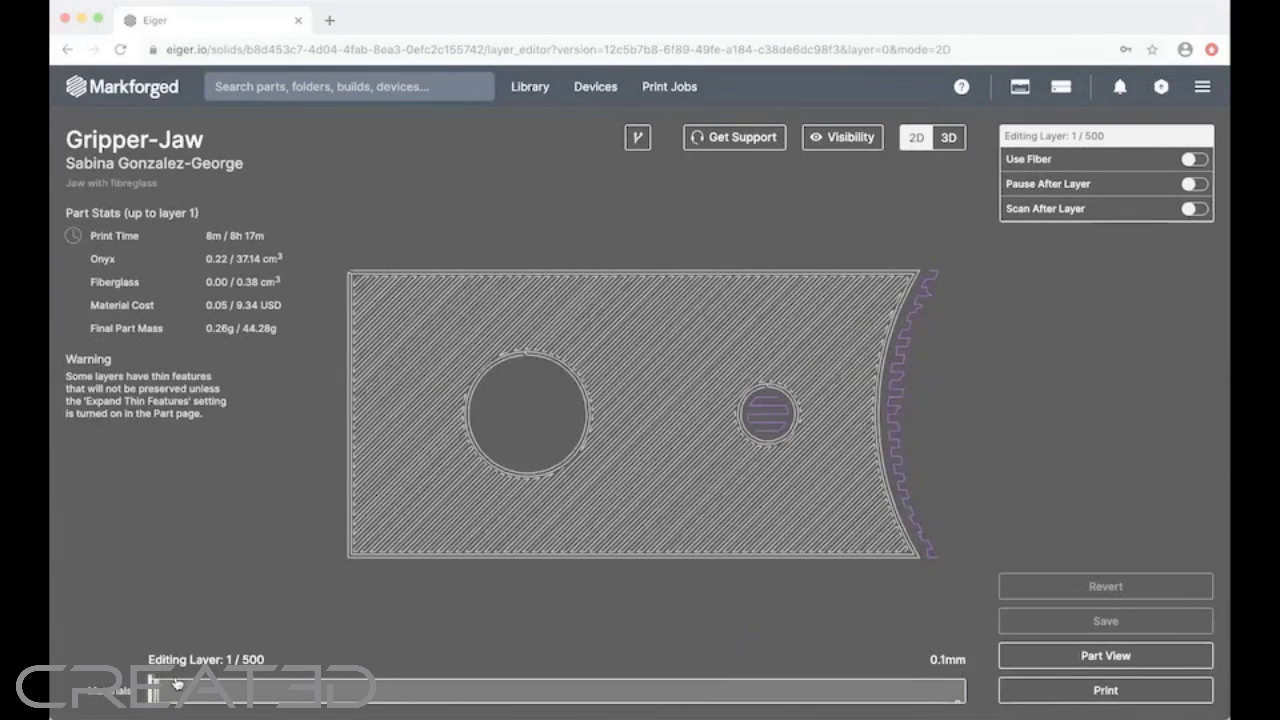
left_click_drag(151, 694, 156, 692)
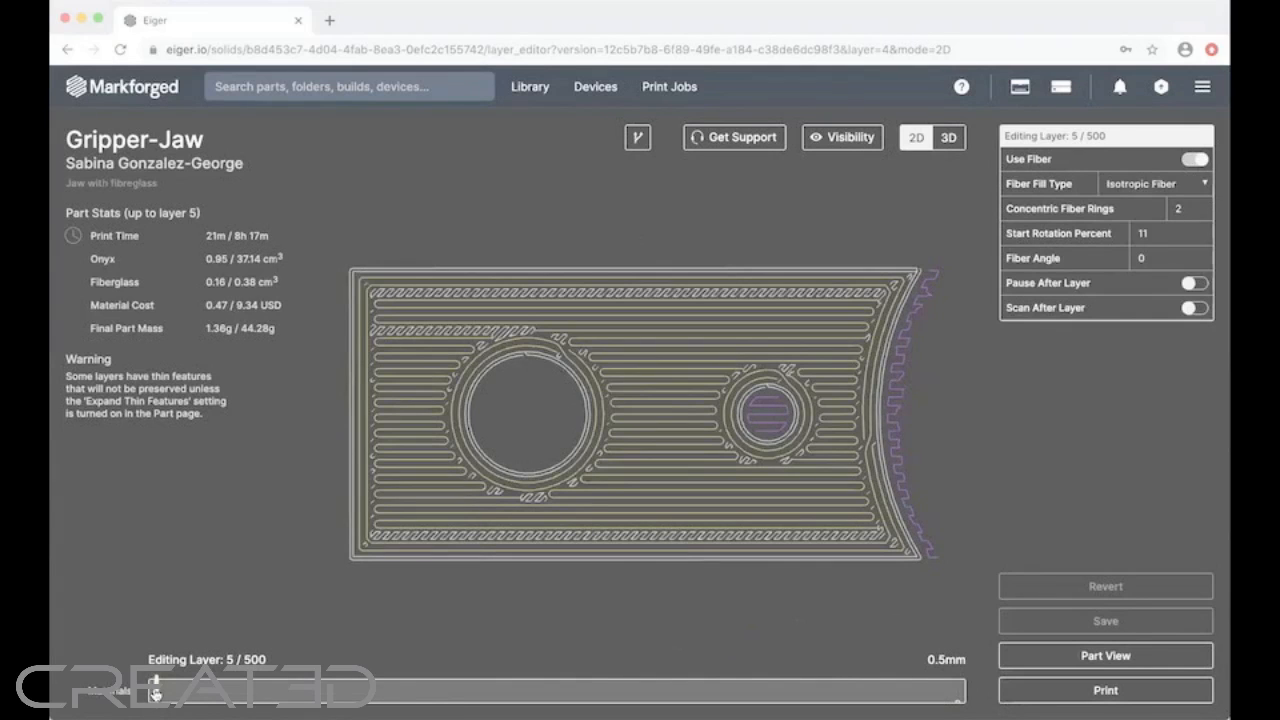
left_click_drag(155, 692, 907, 686)
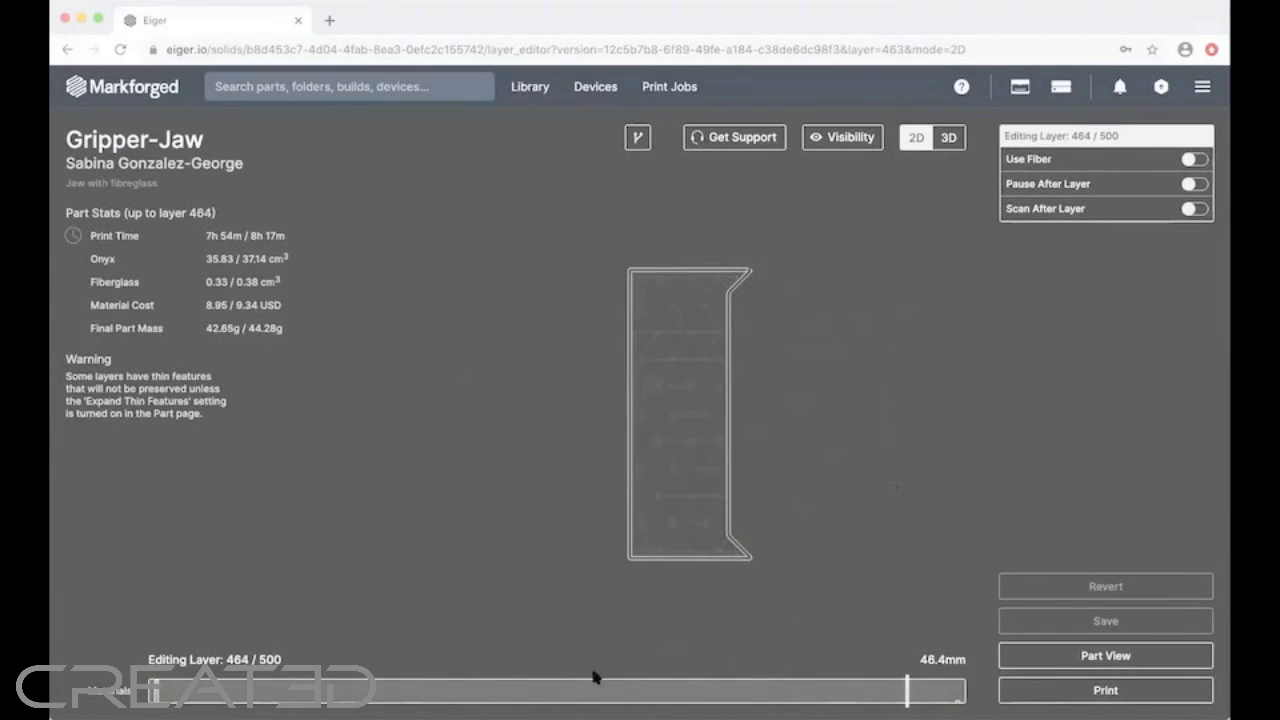
left_click_drag(531, 689, 542, 689)
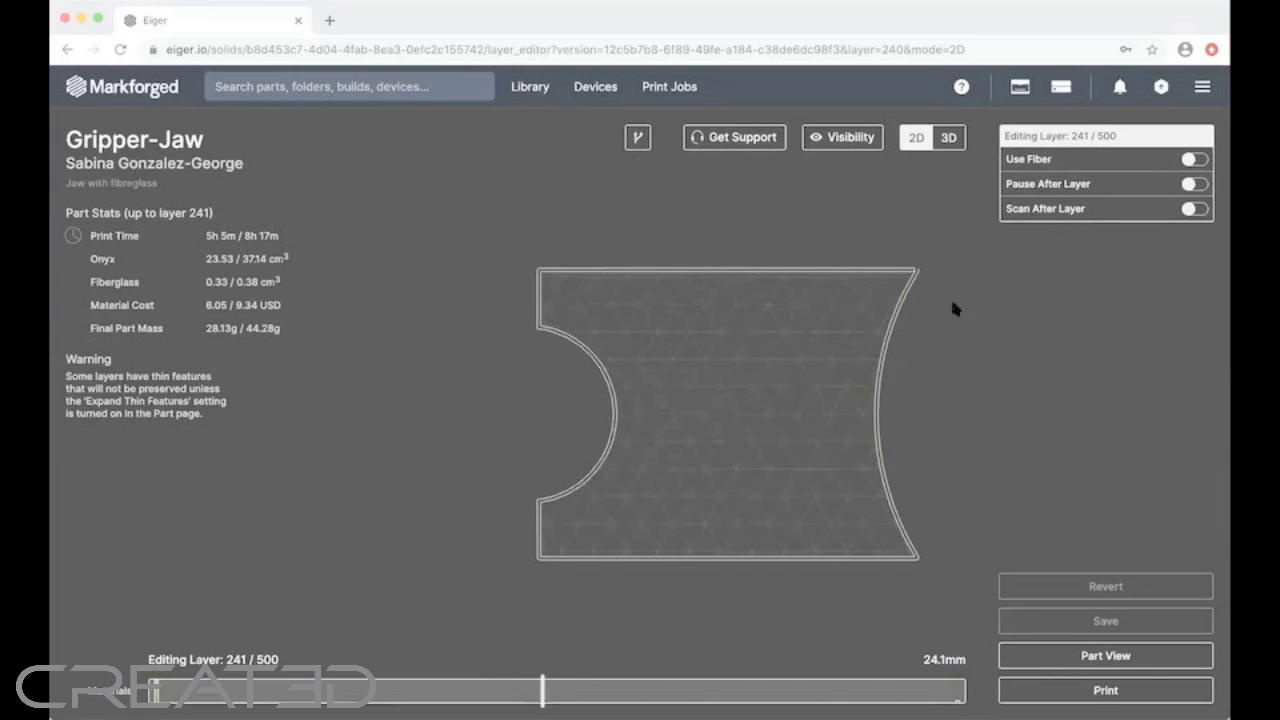
left_click(1131, 655)
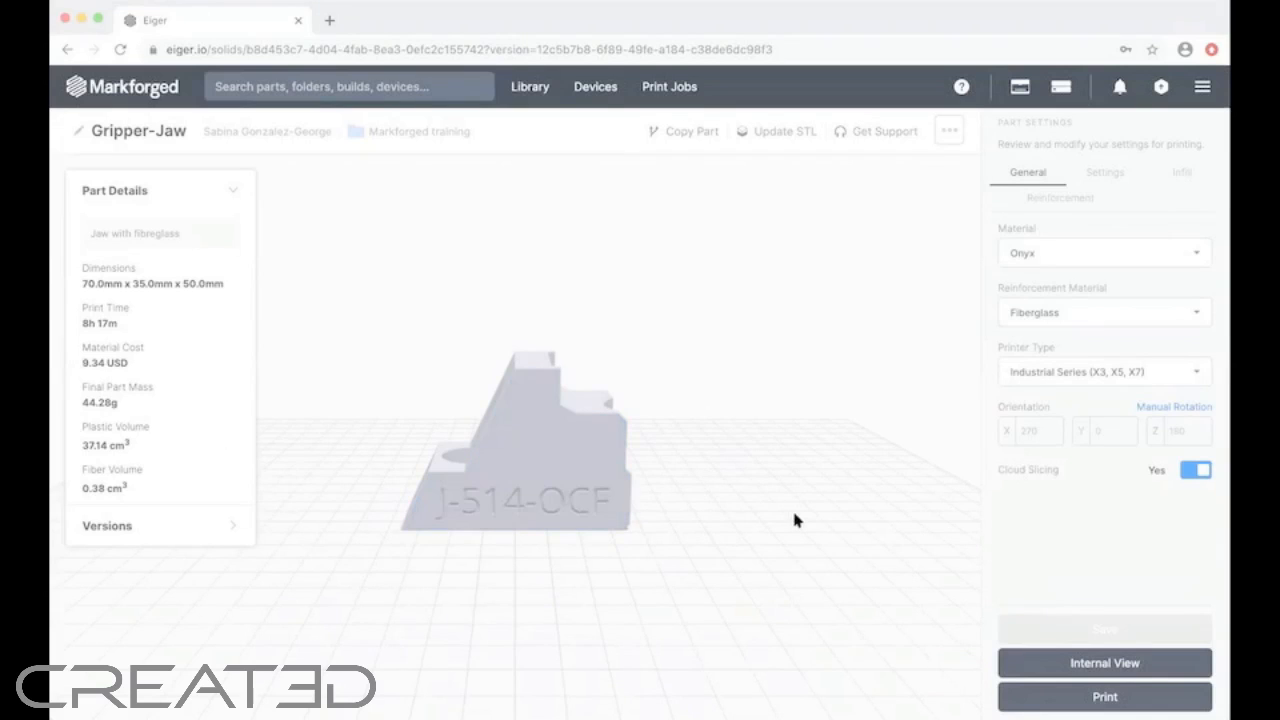
Set up a print build for Gripper-Jaw and move the part on the print bed to about X 165, Y 145.
left_click(1141, 696)
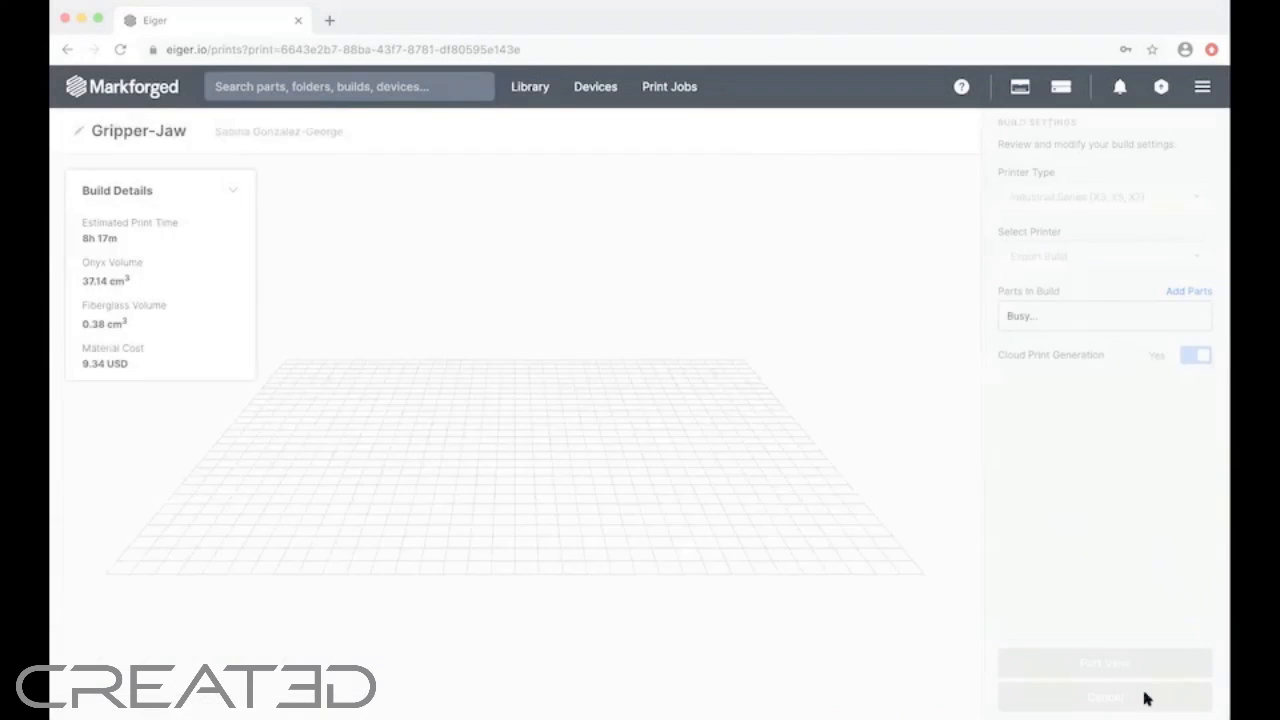
left_click(626, 537)
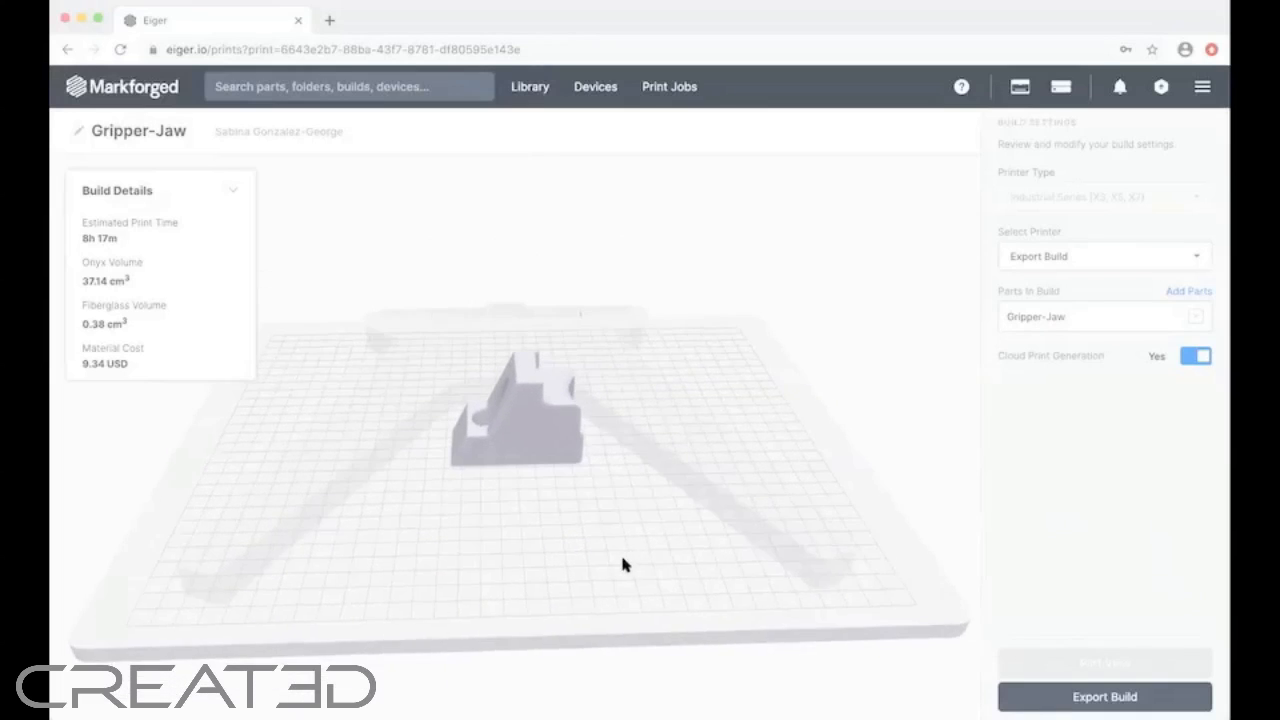
left_click_drag(549, 434, 663, 414)
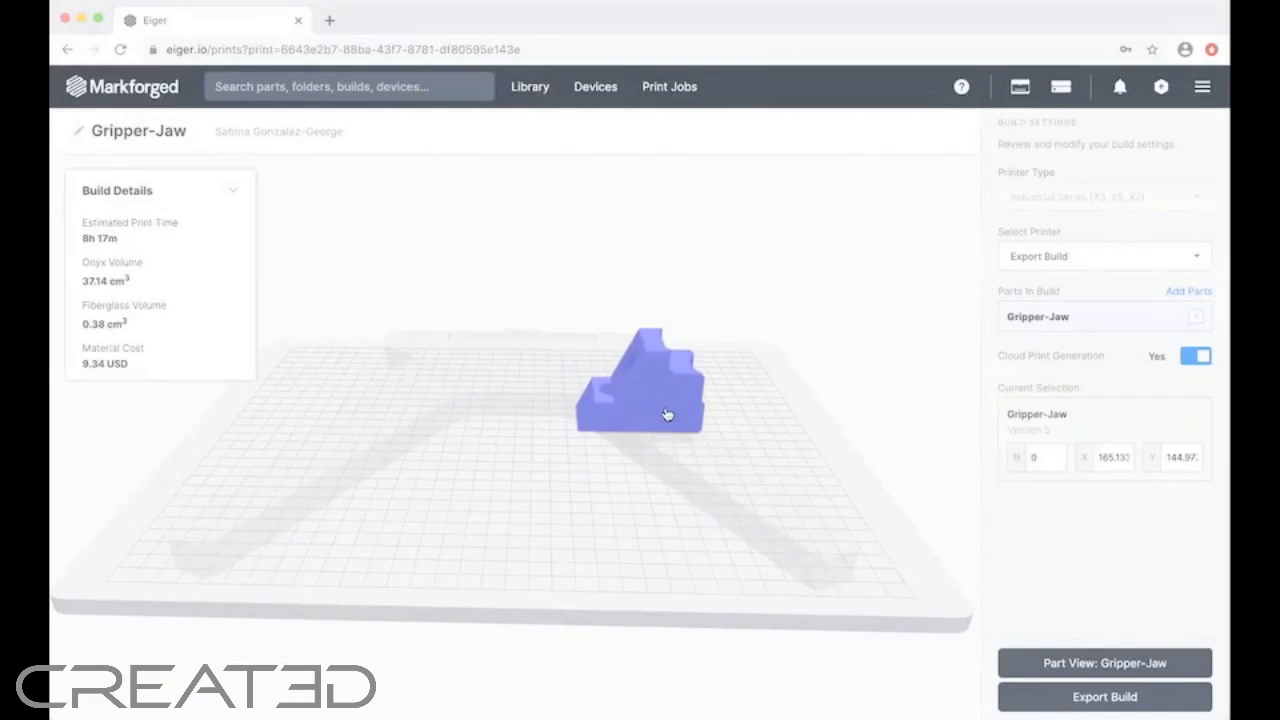
left_click(712, 517)
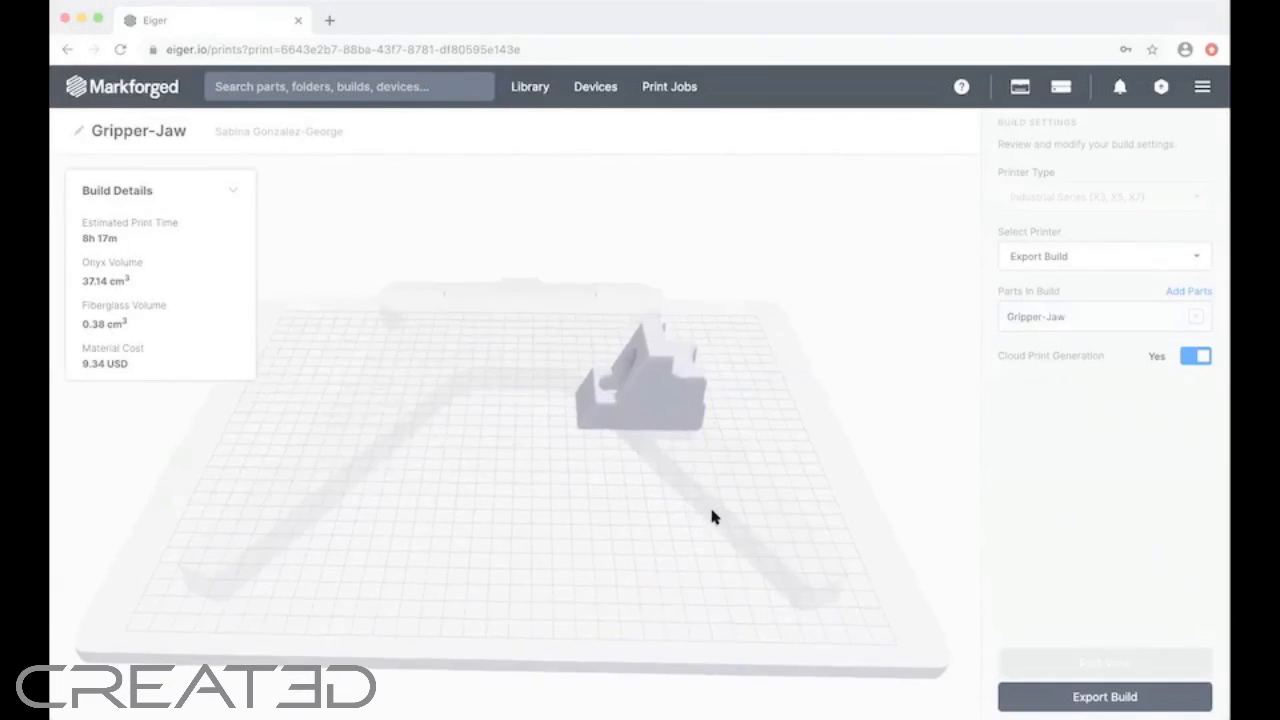
Add a second copy of the Gripper-Jaw part to the build.
left_click(1187, 291)
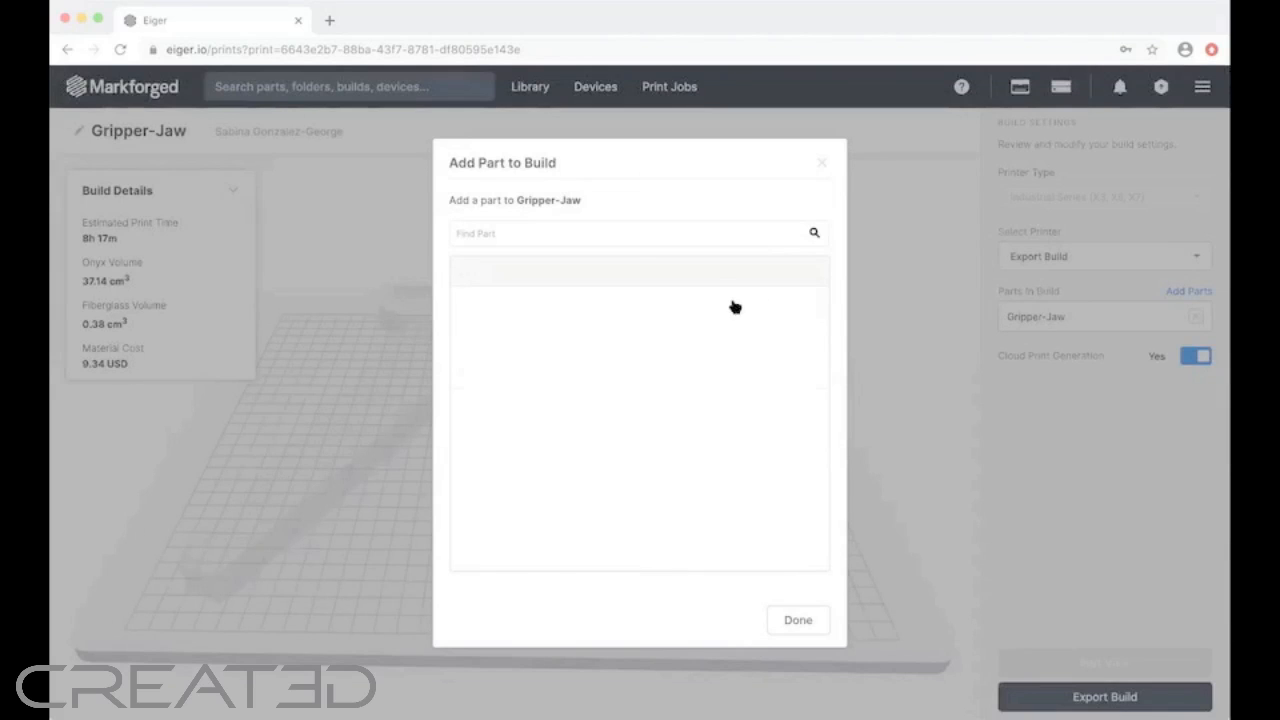
left_click(766, 298)
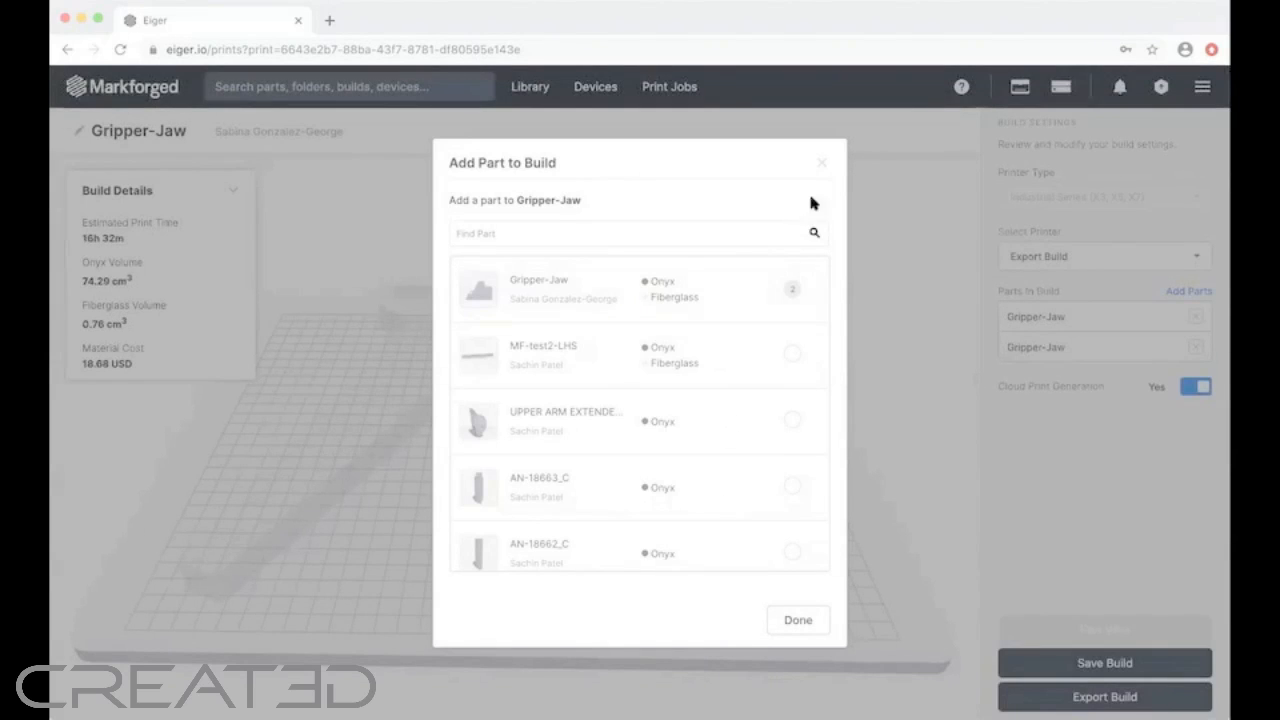
left_click(822, 163)
Move the second Gripper-Jaw to about X 185, Y 137 so it sits clear of the first one on the print bed.
left_click_drag(543, 393, 606, 458)
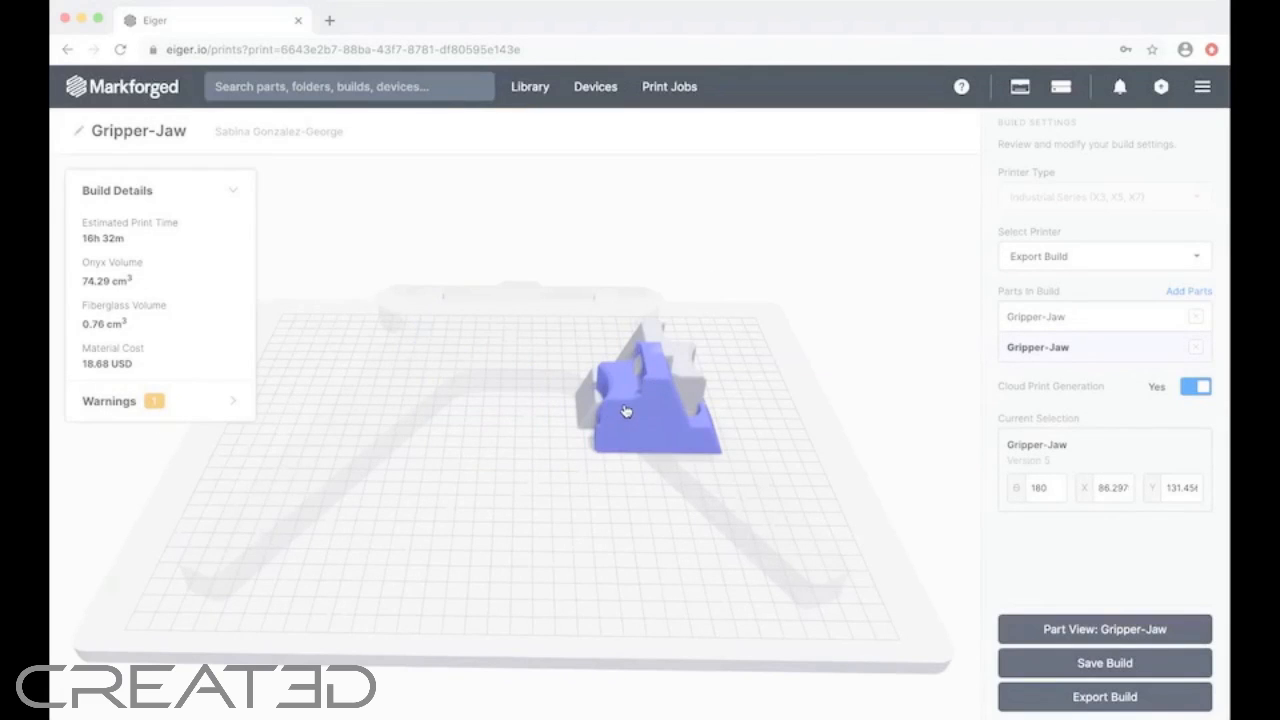
left_click_drag(617, 409, 458, 418)
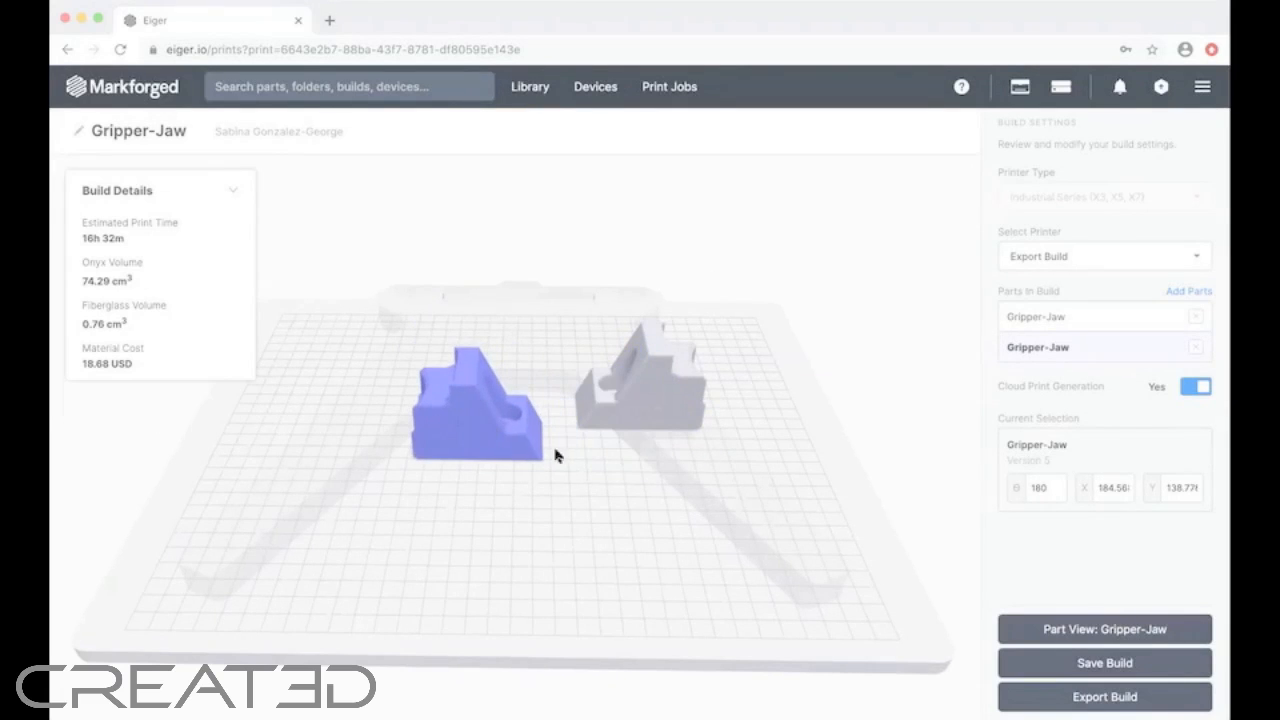
left_click(616, 452)
left_click_drag(600, 477, 572, 459)
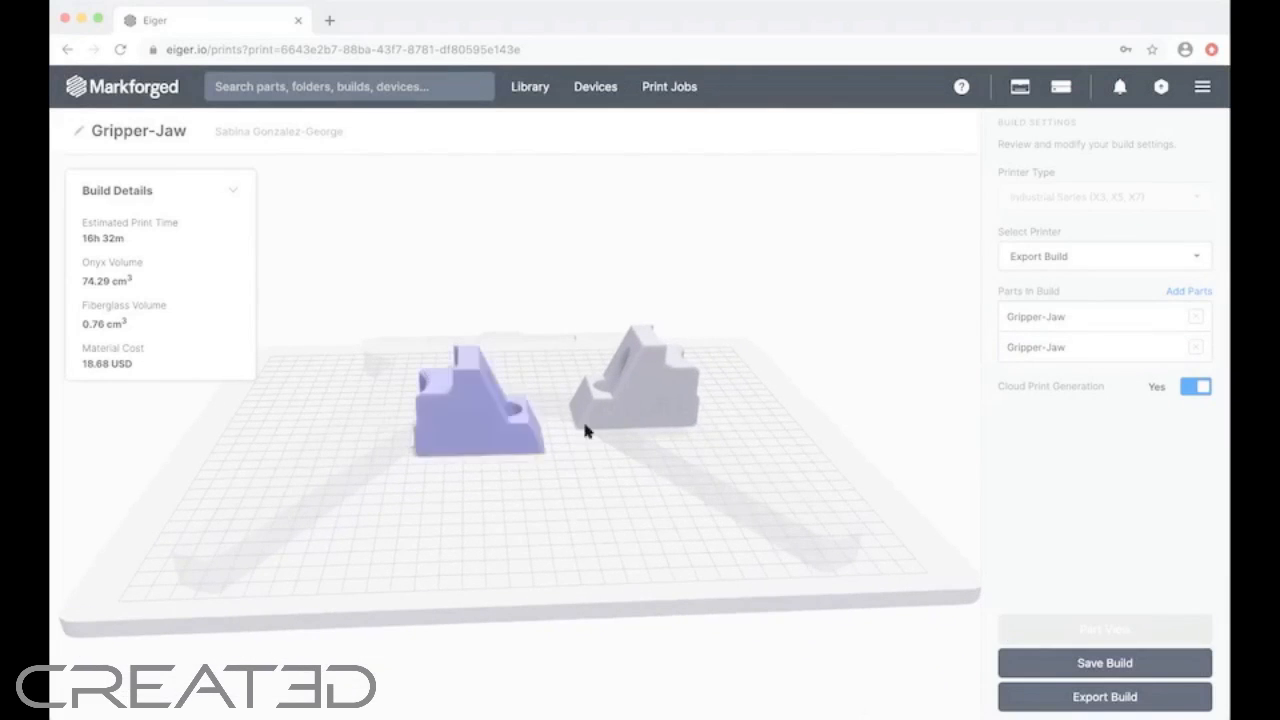
left_click_drag(773, 488, 729, 497)
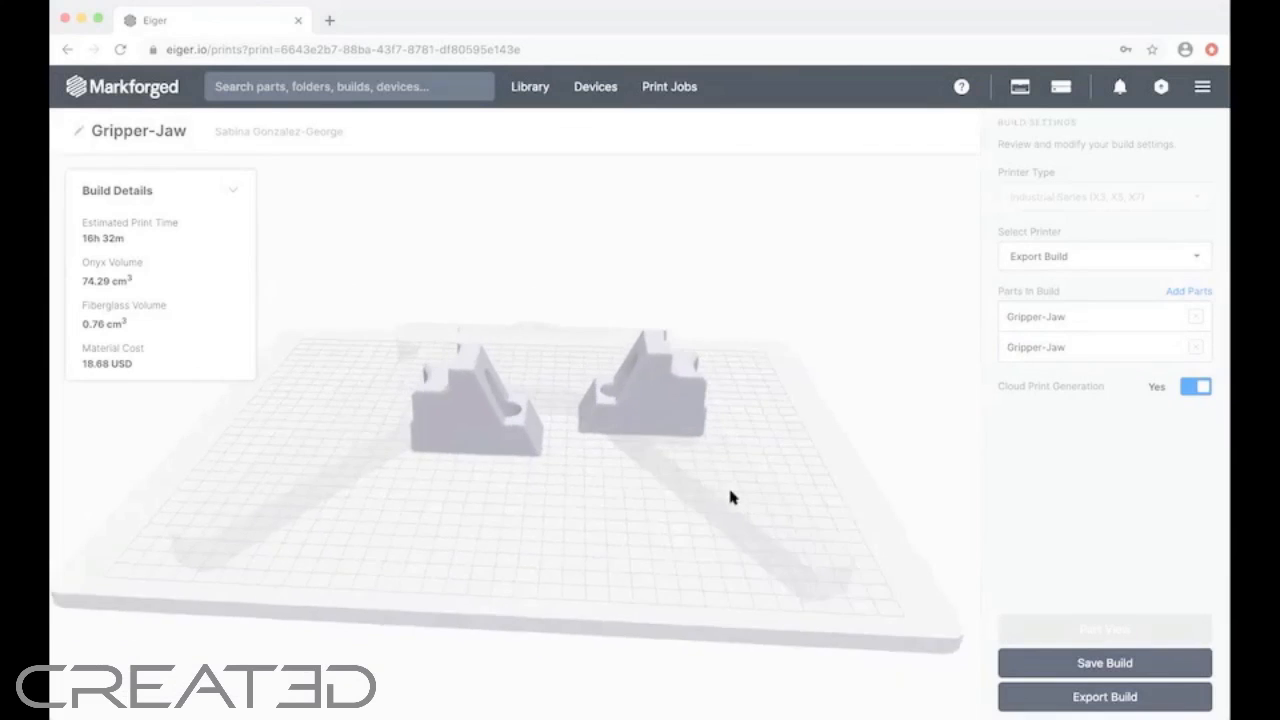
Select CREAT3D Mark X as the build's printer and review the print details without adding the build to the queue.
left_click(1018, 88)
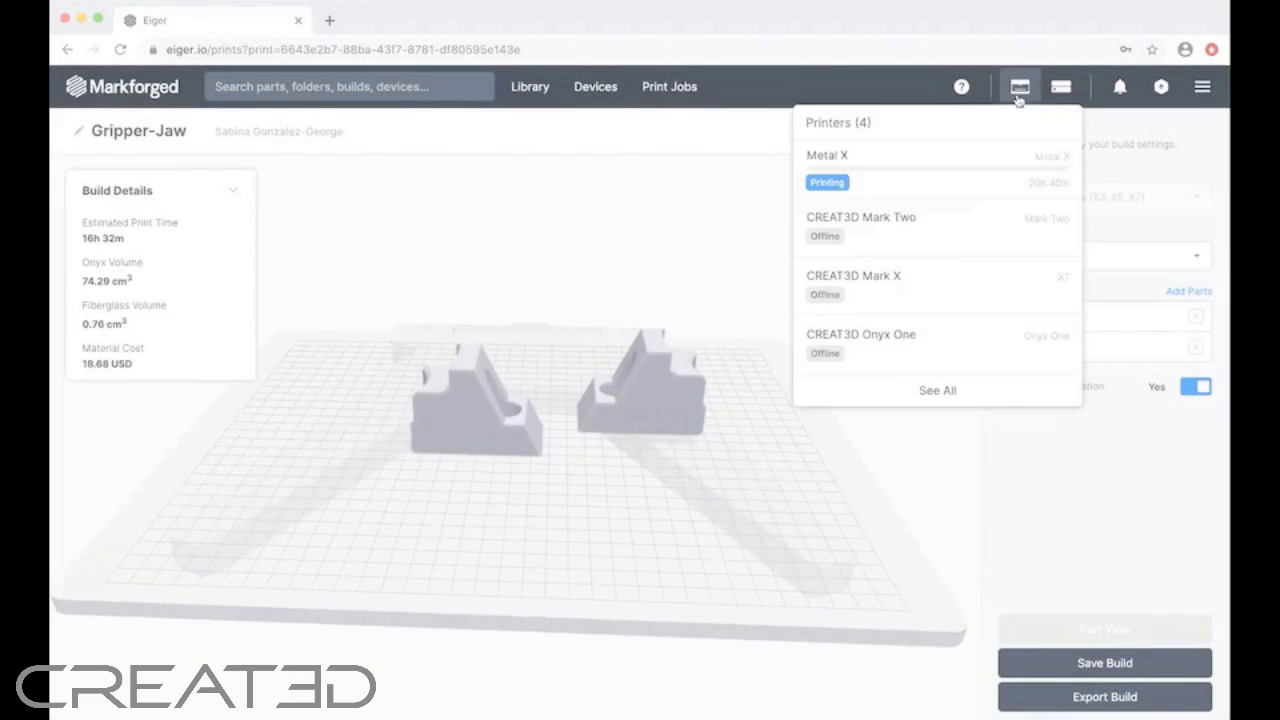
left_click(900, 451)
left_click(1100, 258)
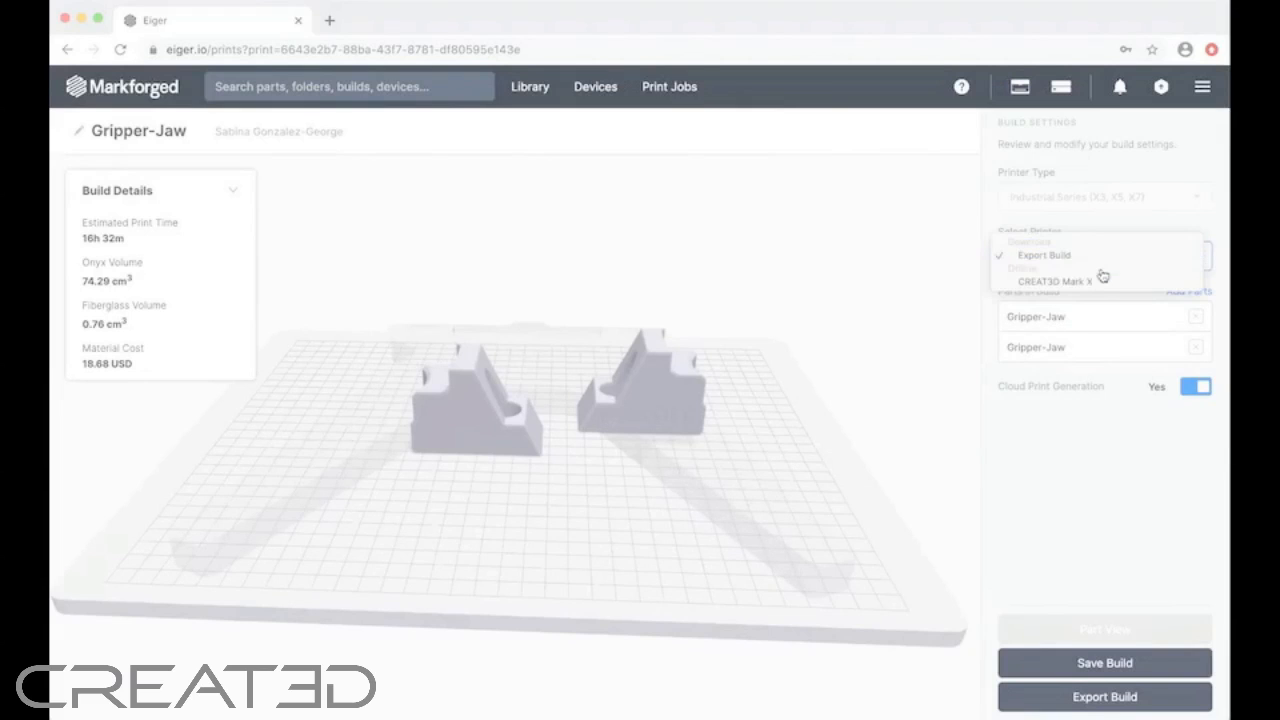
left_click(1100, 281)
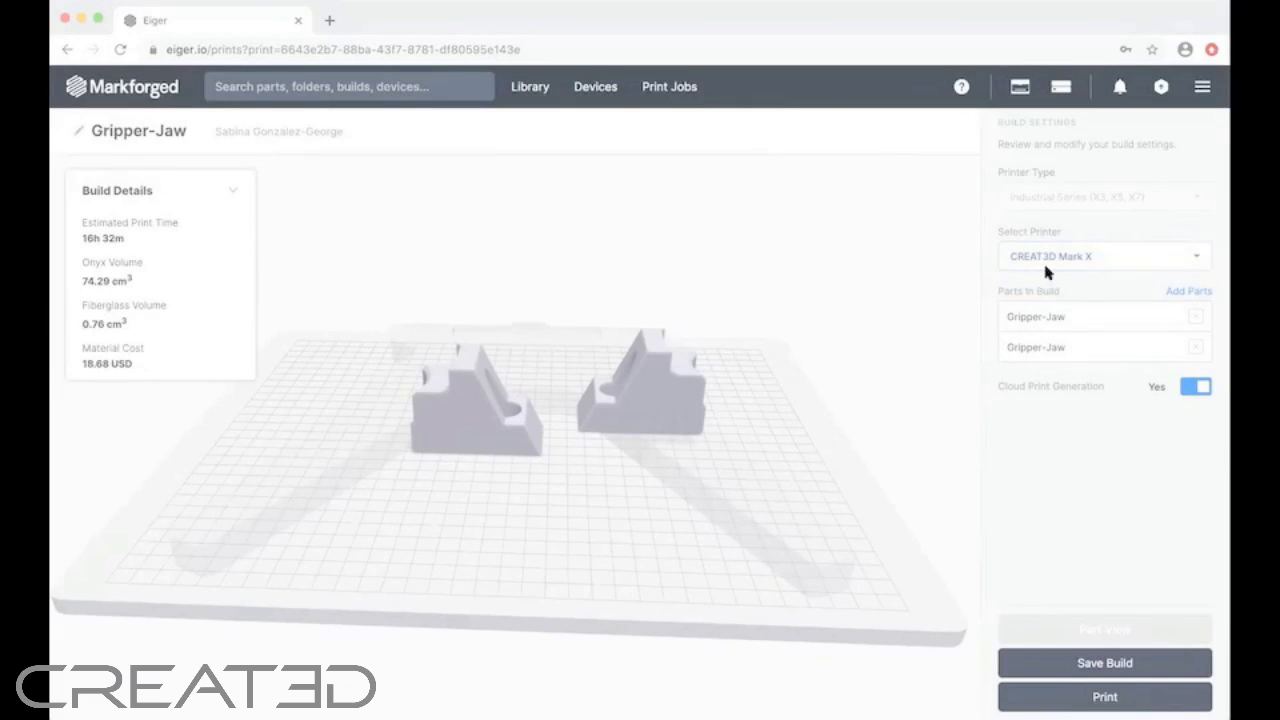
left_click(1110, 696)
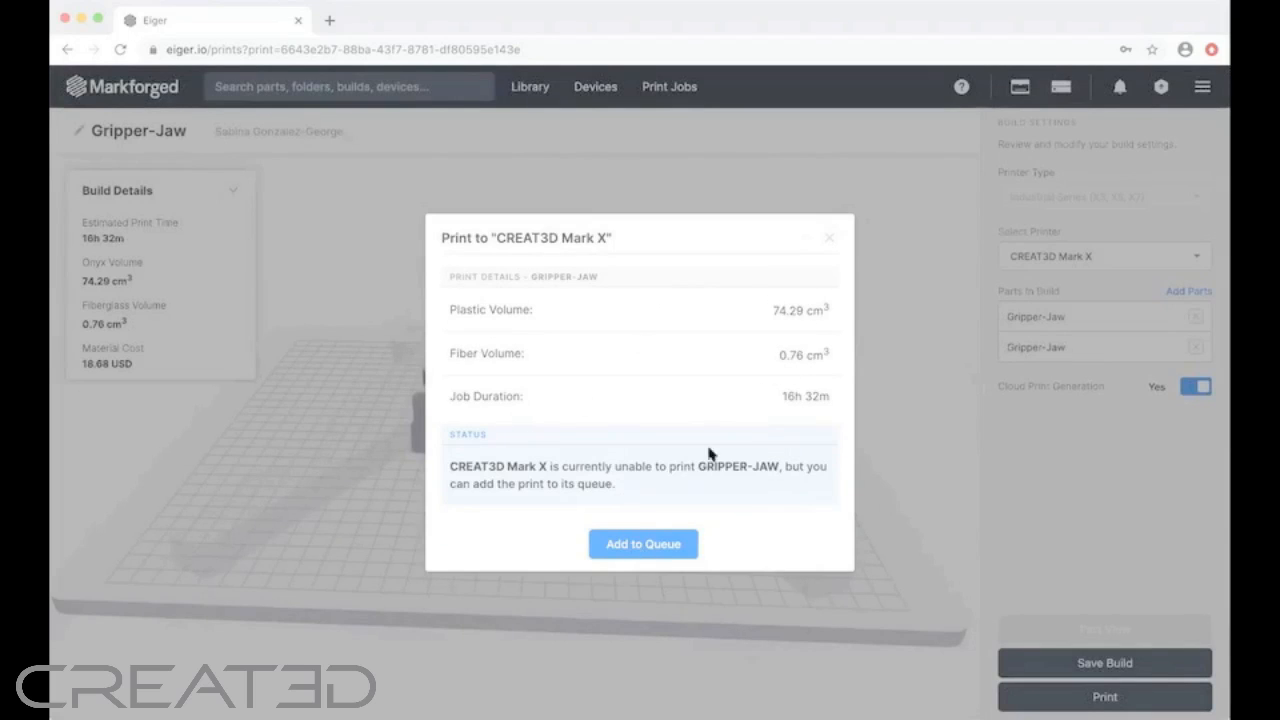
left_click(829, 238)
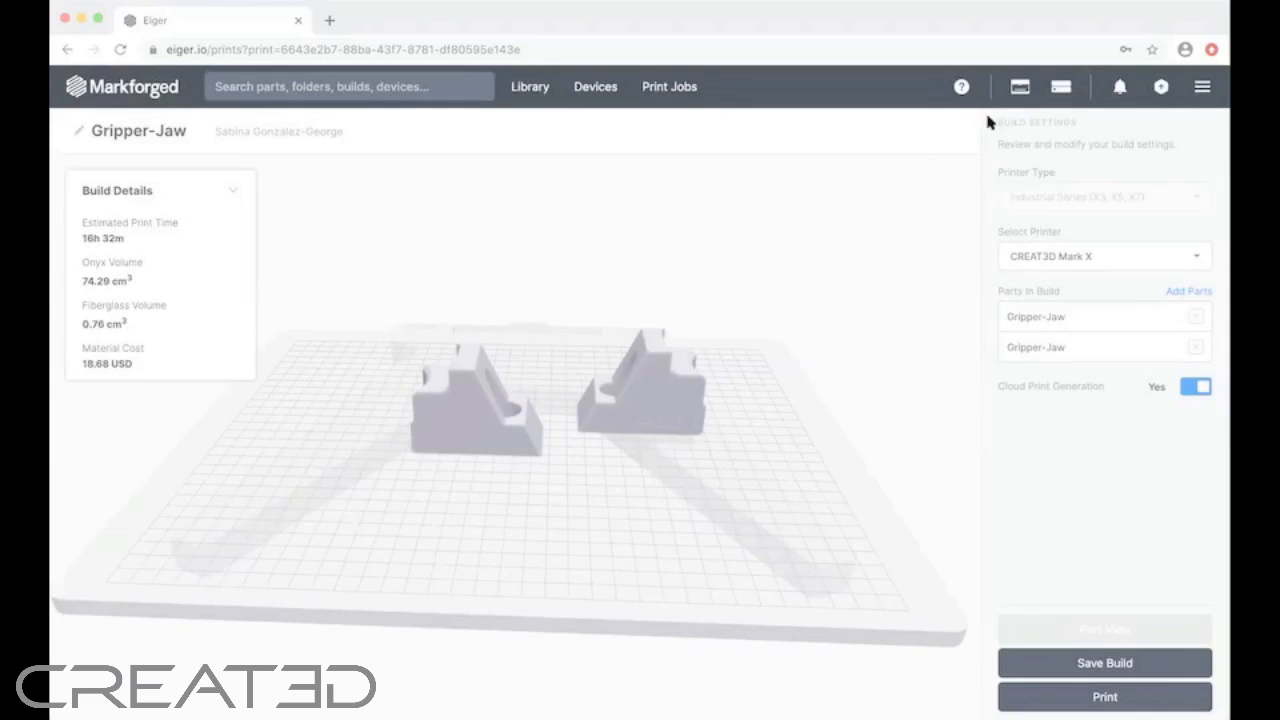
Open the CREAT3D Mark X device page and examine the Gripper-Jaw job in its print queue.
left_click(1020, 86)
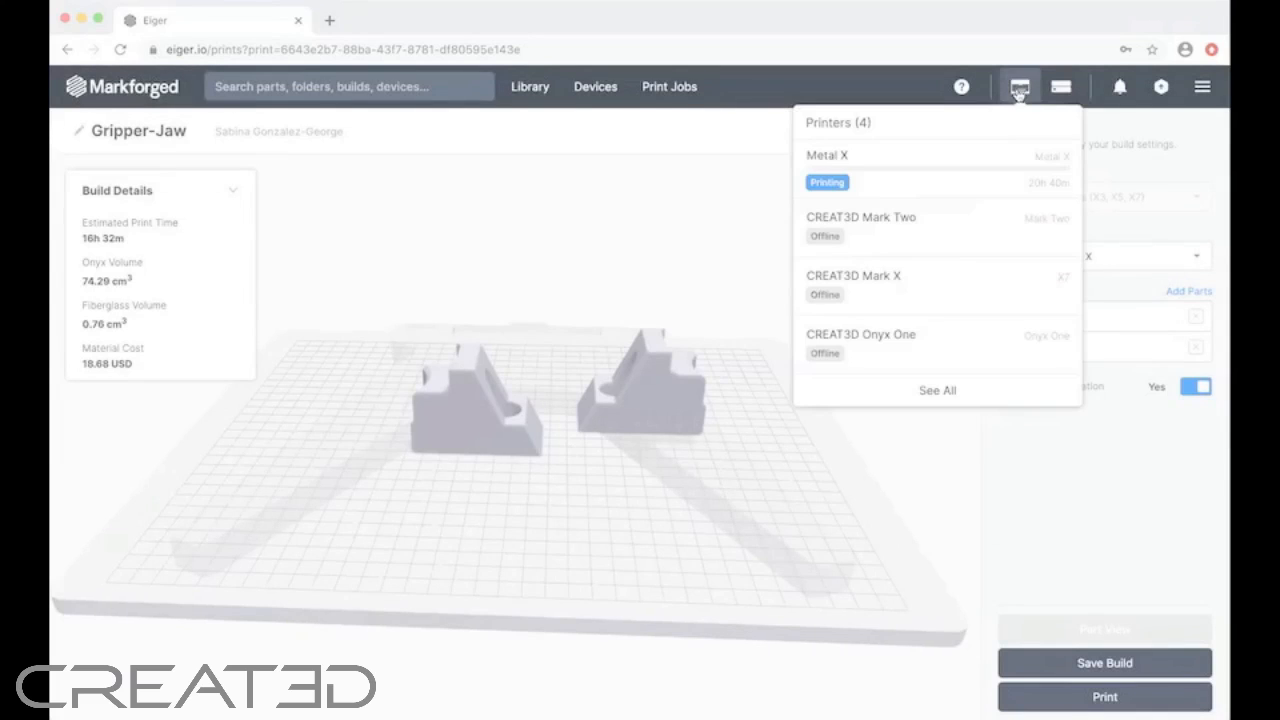
left_click(897, 277)
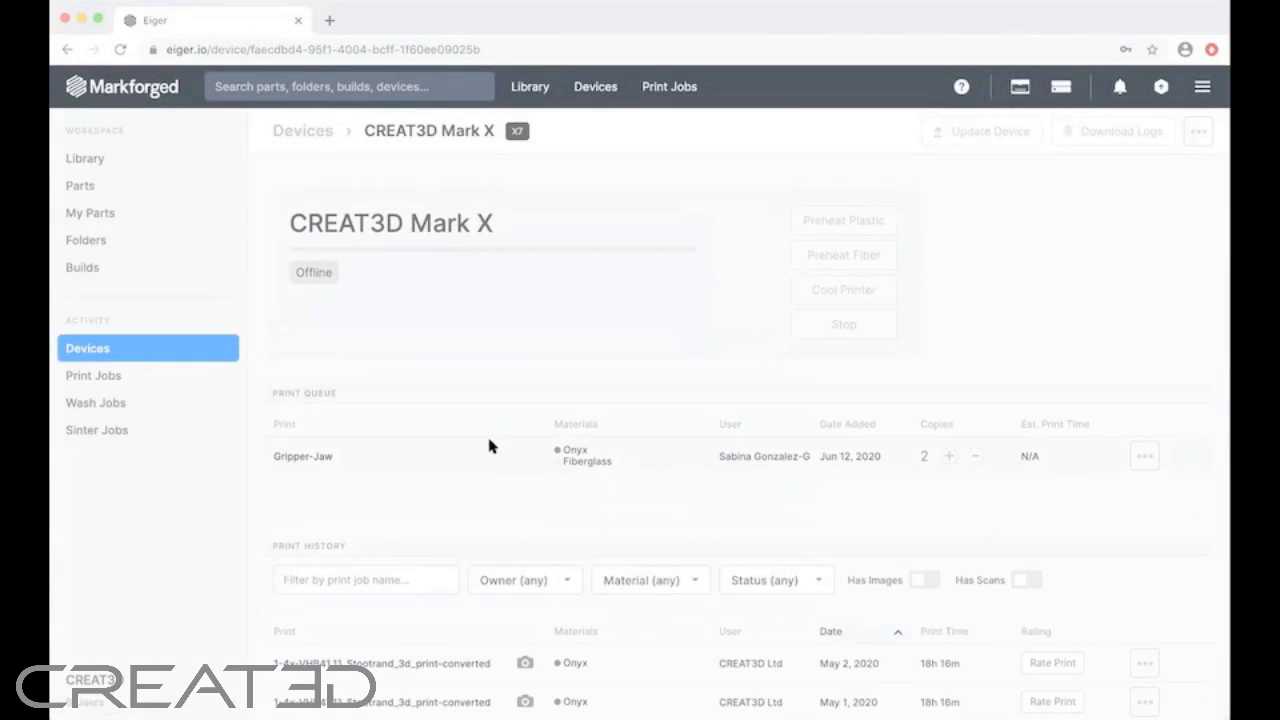
left_click(949, 457)
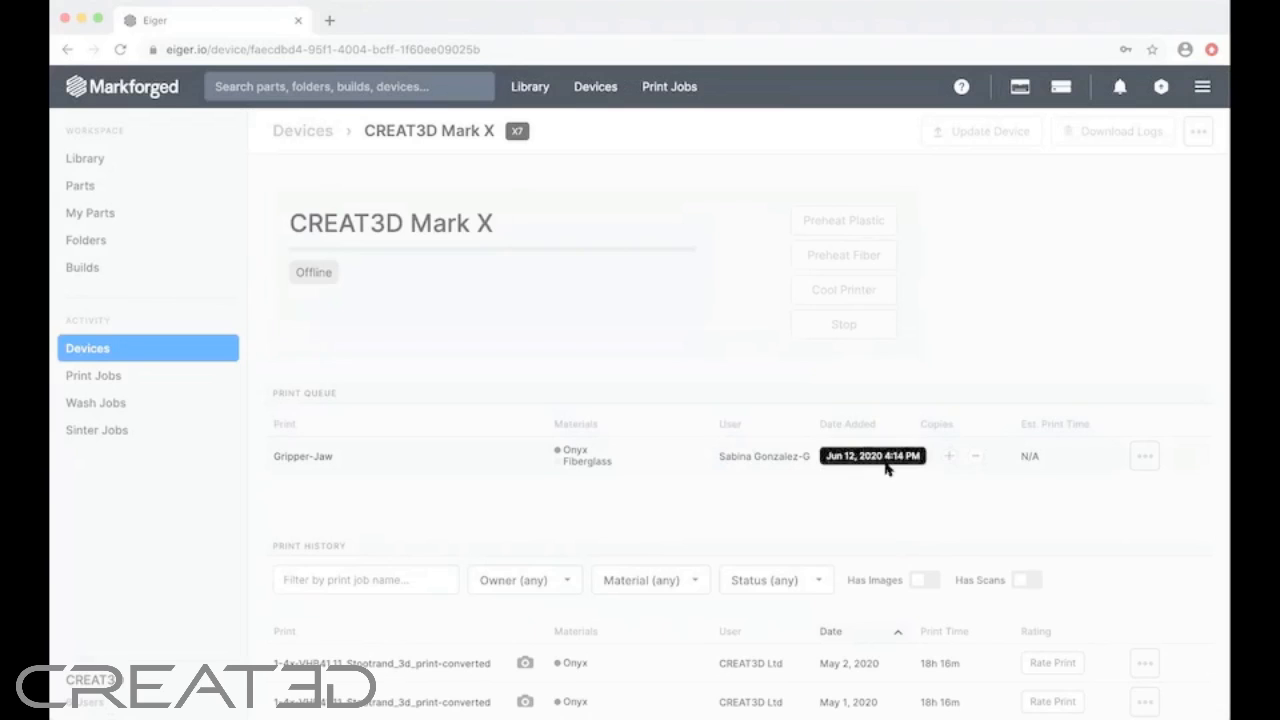